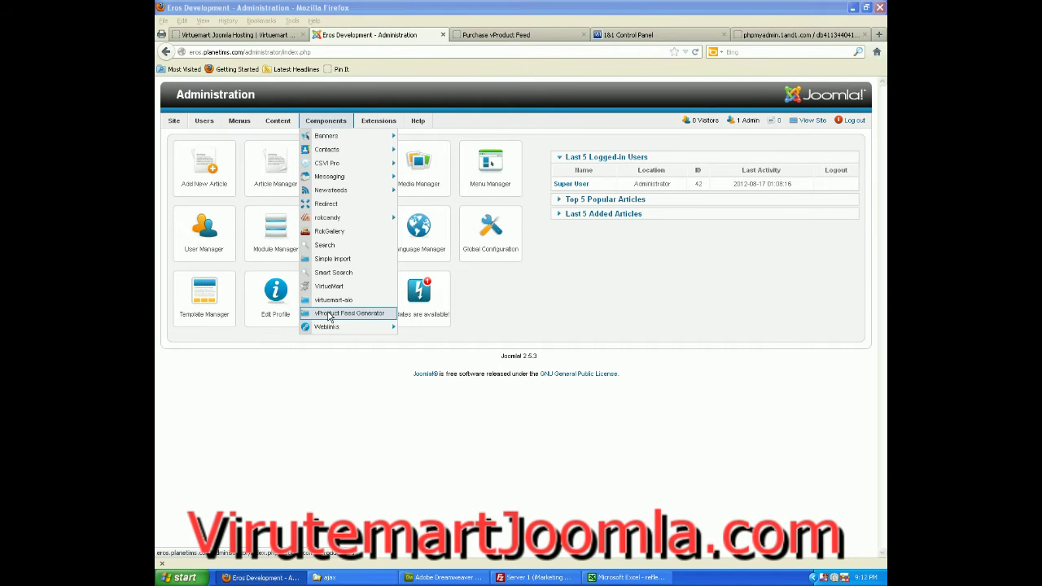
- Open the vProduct Feed Generator component from the Components menu
left_click(329, 314)
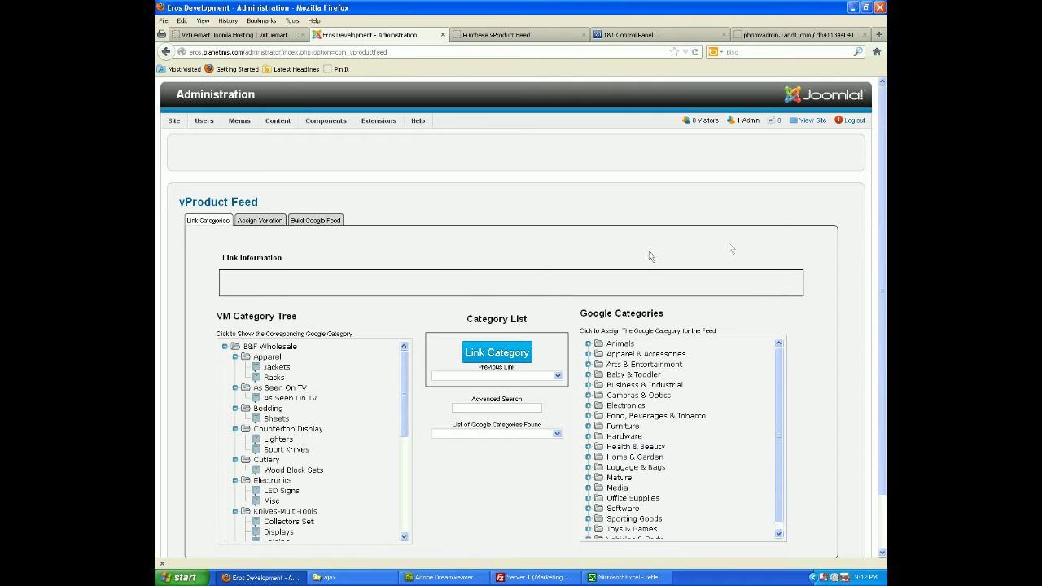
- Select Apparel > Jackets in the VM Category Tree to show its Google match, Outerwear > Jackets
scroll(871, 245, "down", 1)
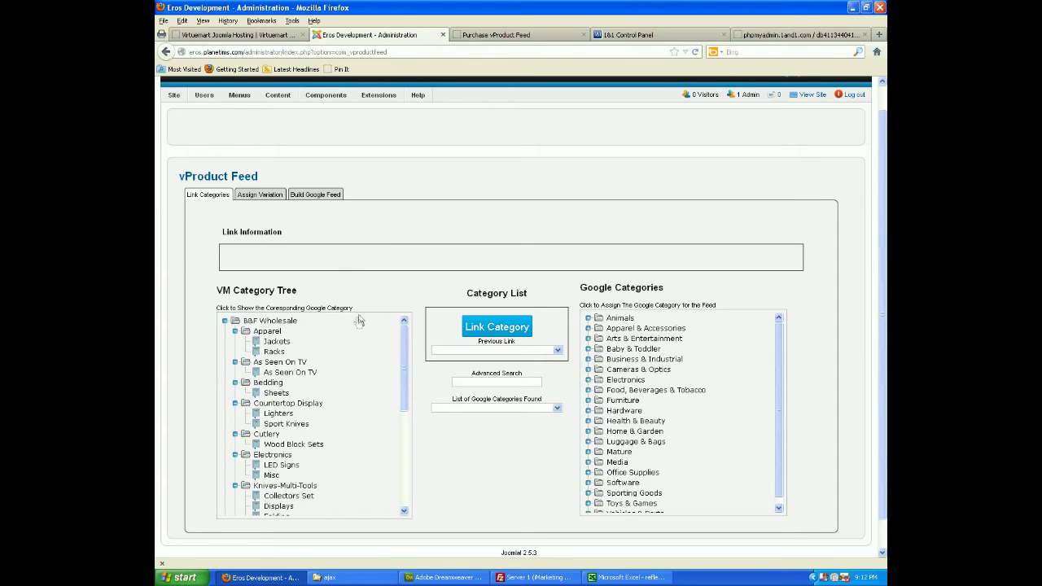
left_click(277, 341)
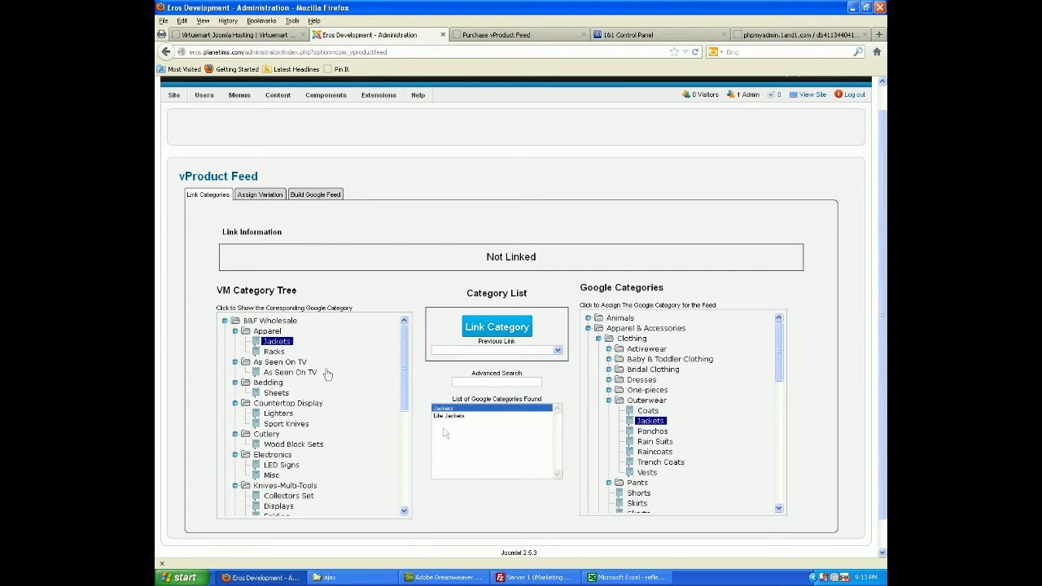
- Link Jackets to Google Jackets and Racks to Hangers, then select Sheets and Lighters
left_click(275, 342)
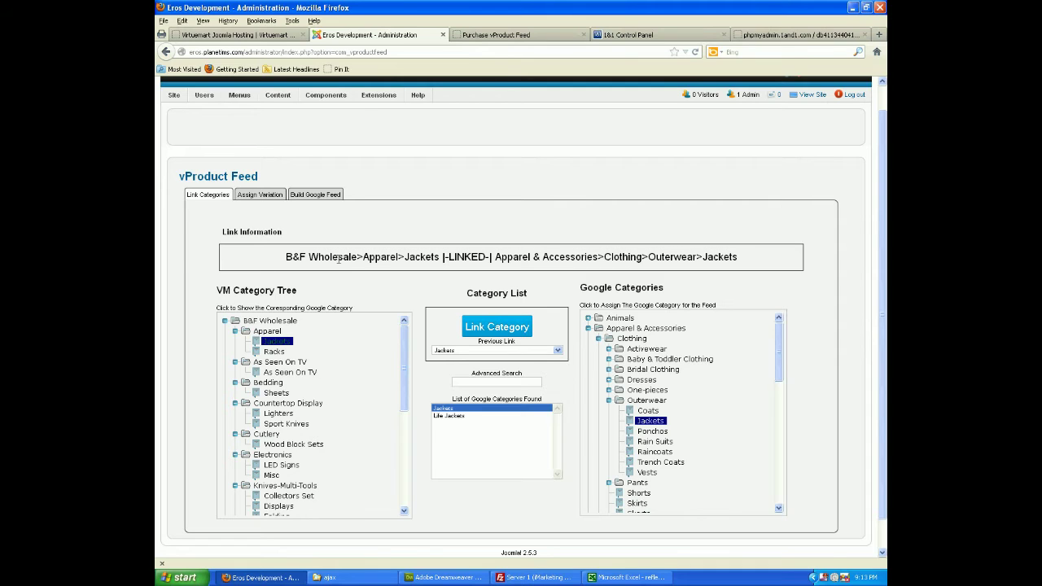
left_click(274, 351)
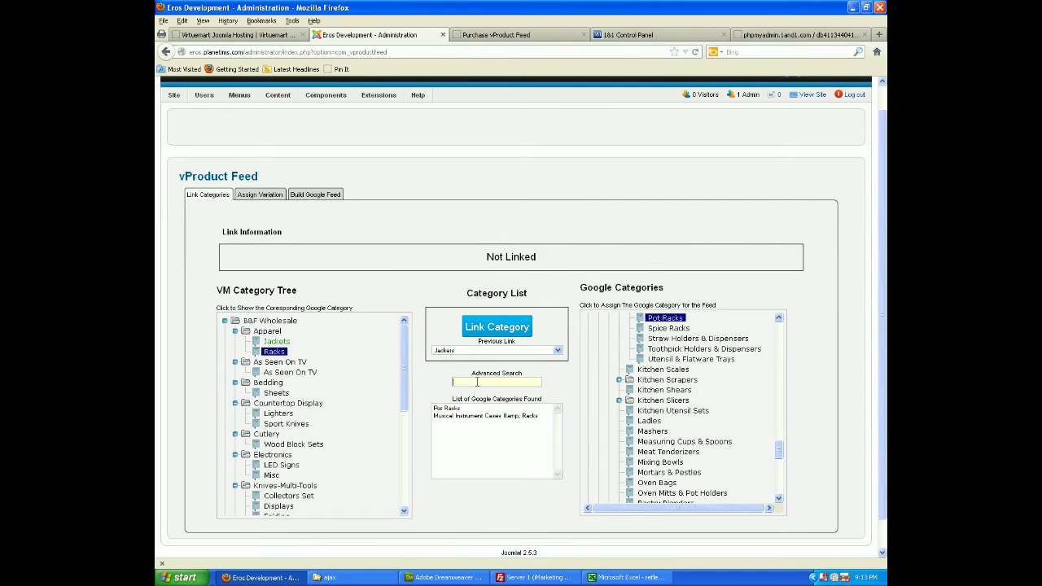
type("hangers")
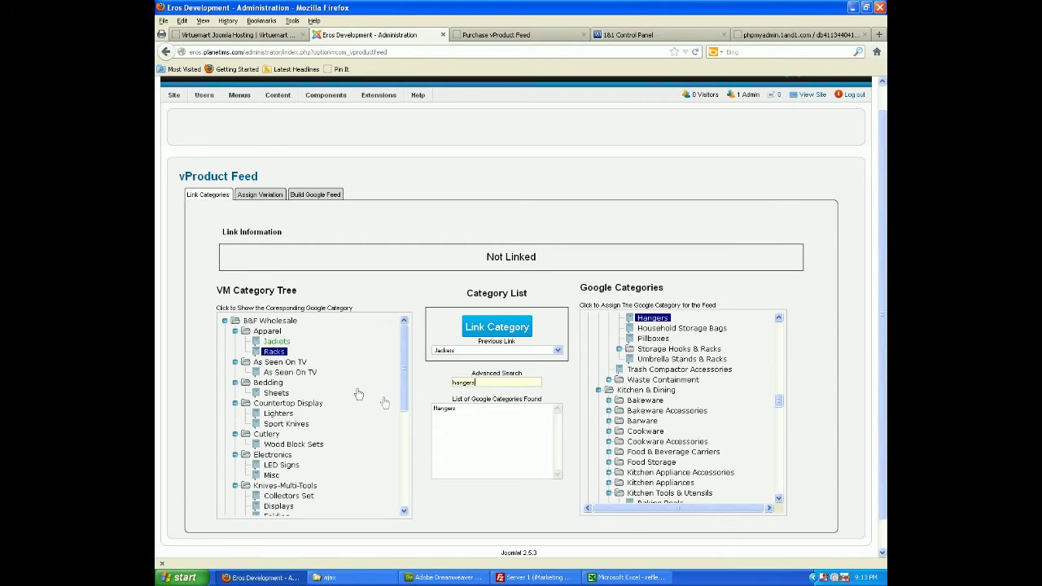
left_click(446, 408)
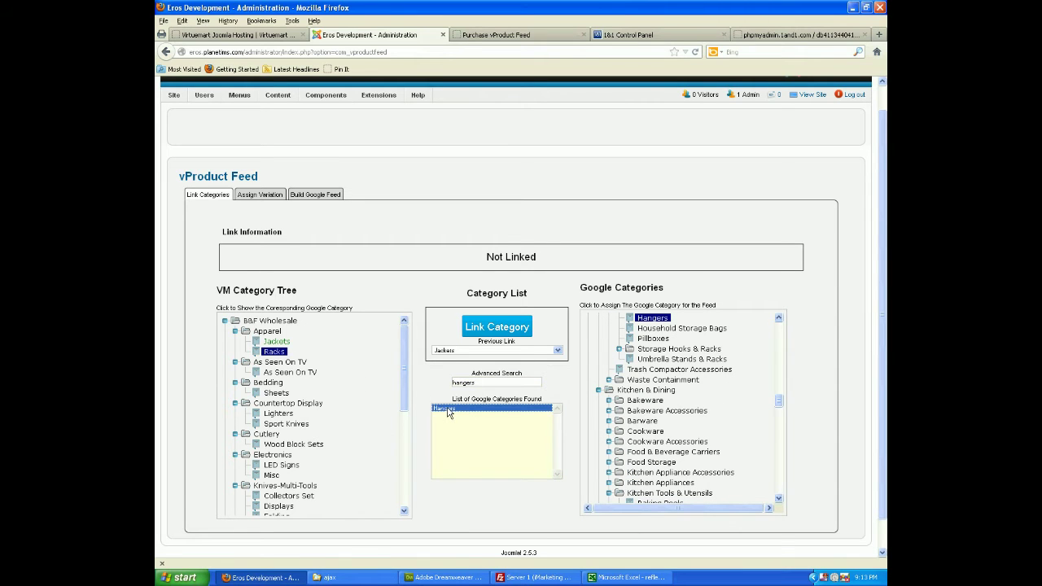
left_click(316, 394)
type("house")
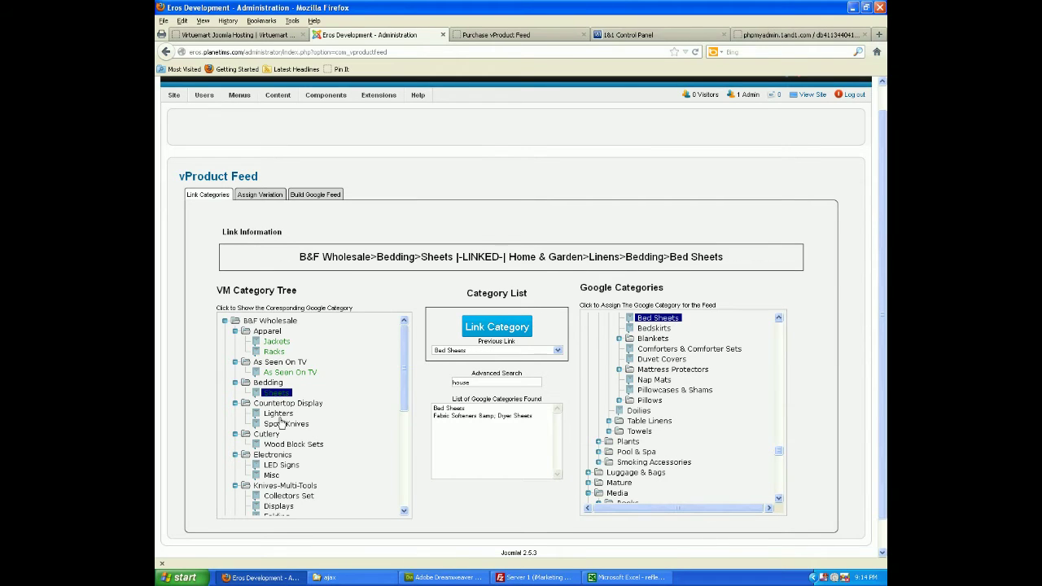
left_click(278, 414)
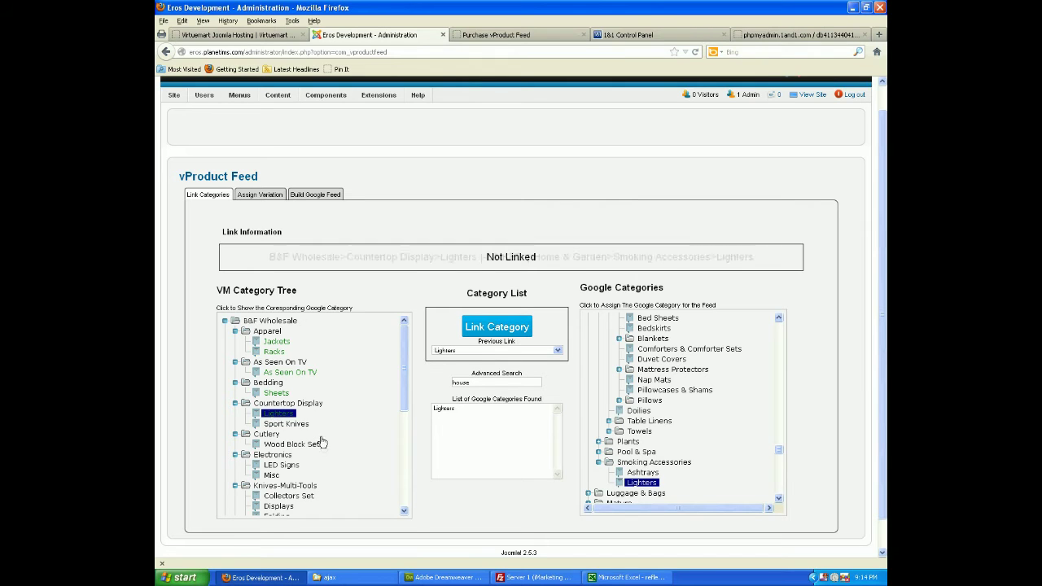
- Link Sport Knives to Multifunction Tools & Knives and Wood Block Sets to Kitchen Knives
left_click(285, 424)
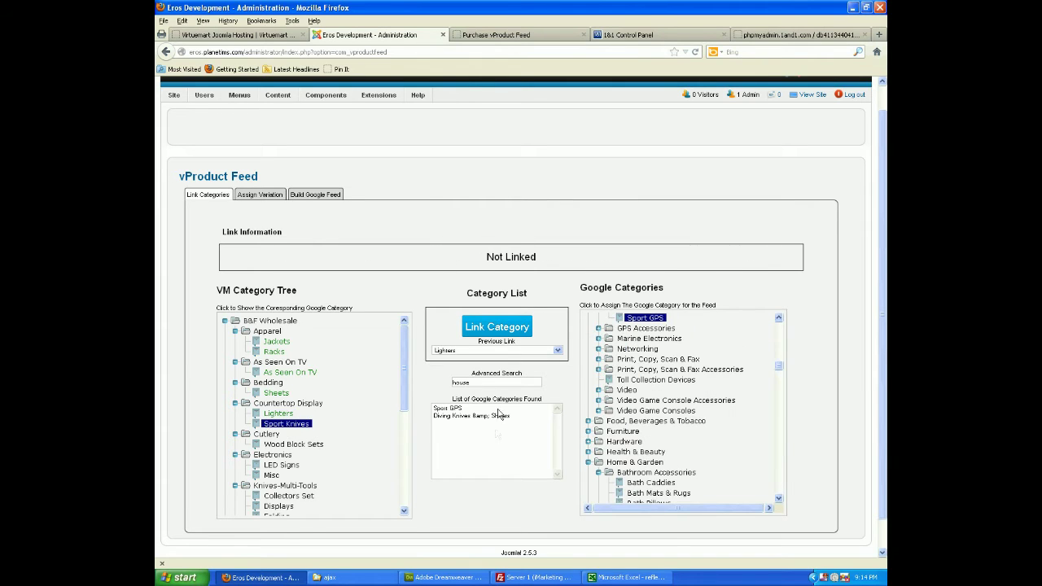
left_click_drag(475, 383, 436, 390)
type("ives")
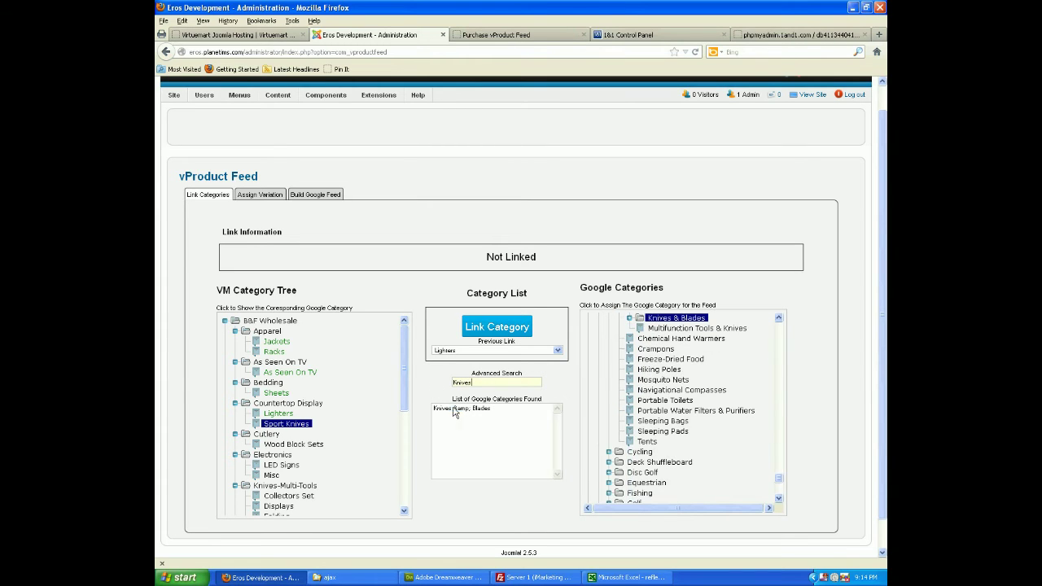
left_click(454, 410)
left_click(666, 341)
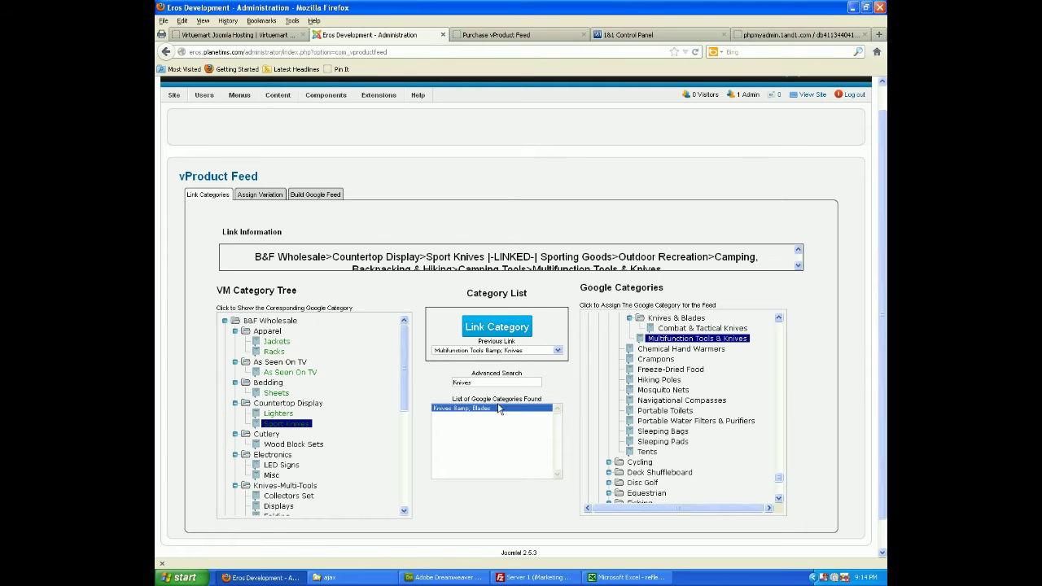
left_click(285, 445)
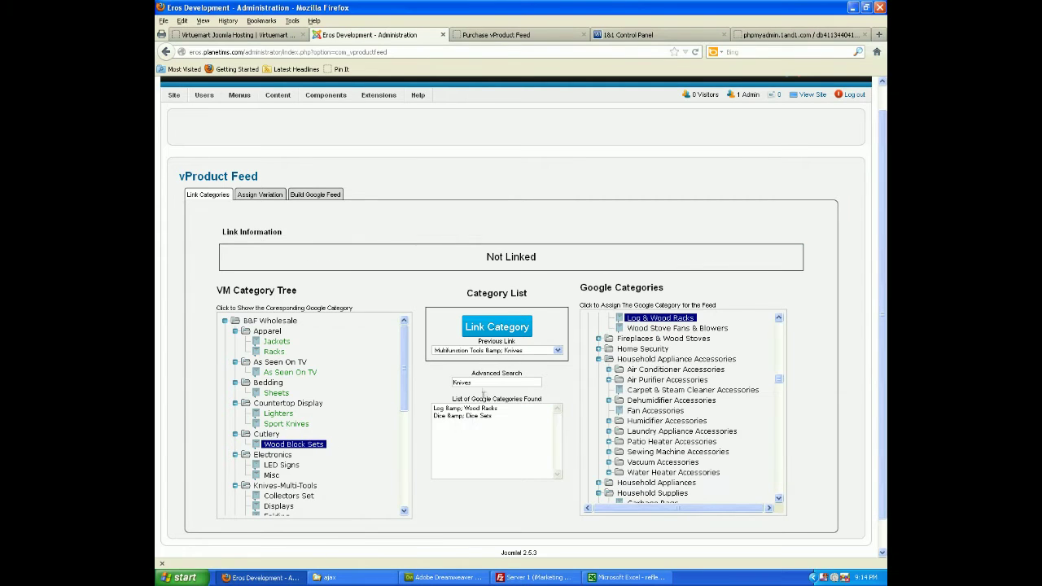
left_click_drag(483, 388, 447, 387)
type("itchen k")
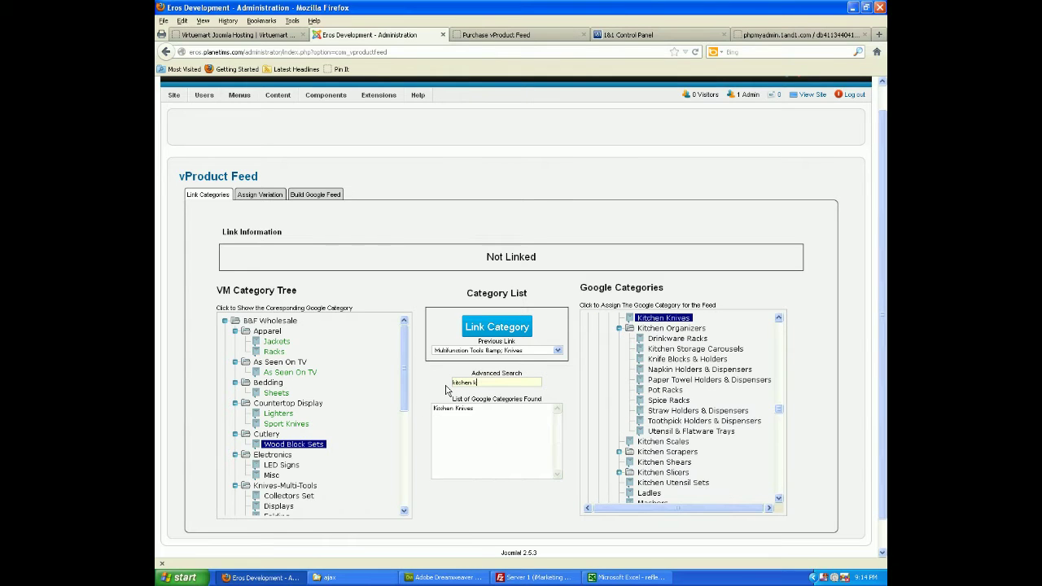
left_click(449, 408)
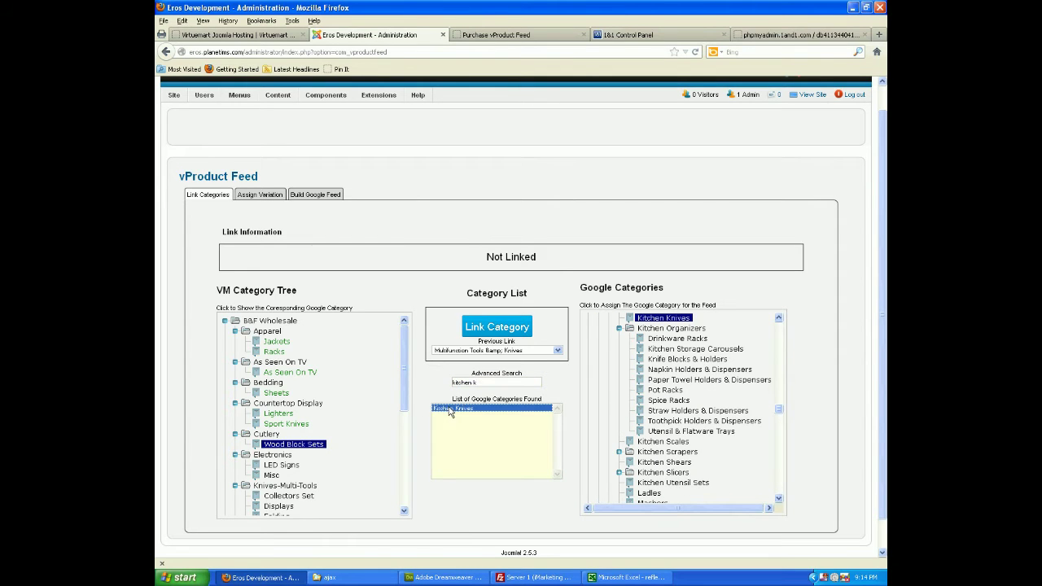
scroll(305, 451, "down", 2)
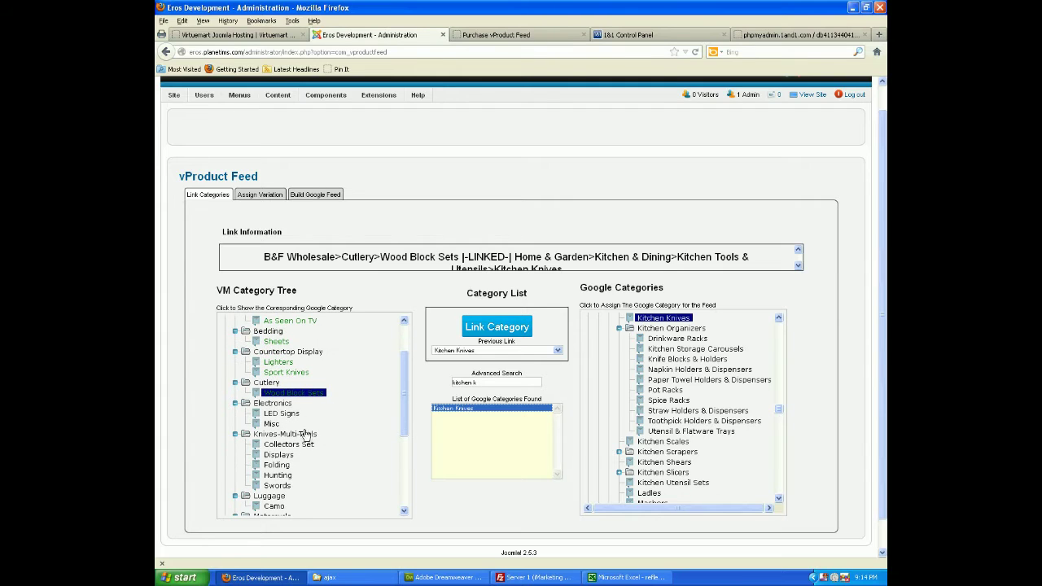
- Show LED Signs' Google match, then link Misc to Google Electronics
left_click(279, 414)
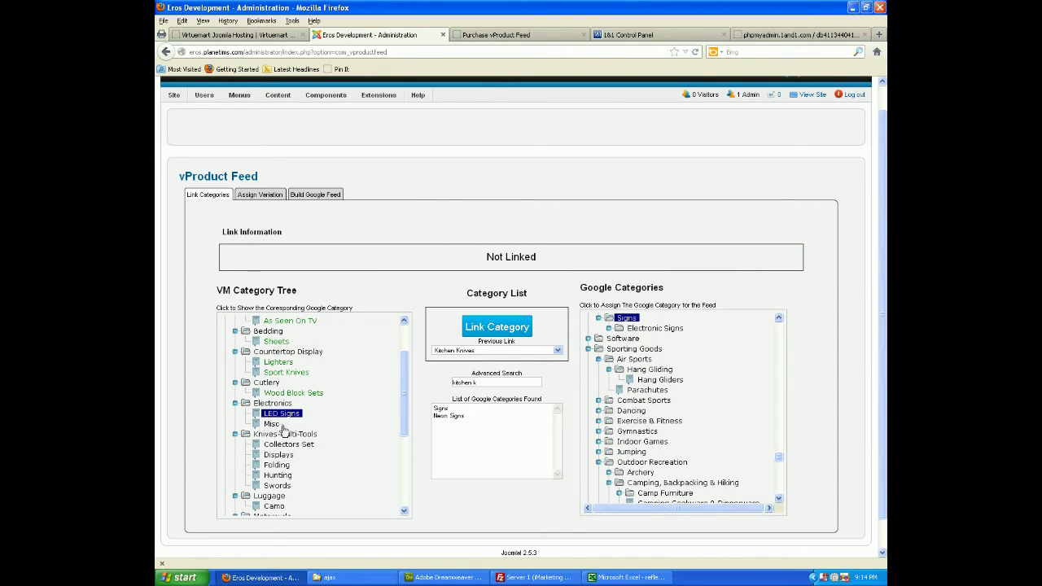
left_click(272, 424)
left_click_drag(478, 383, 425, 383)
type("electron")
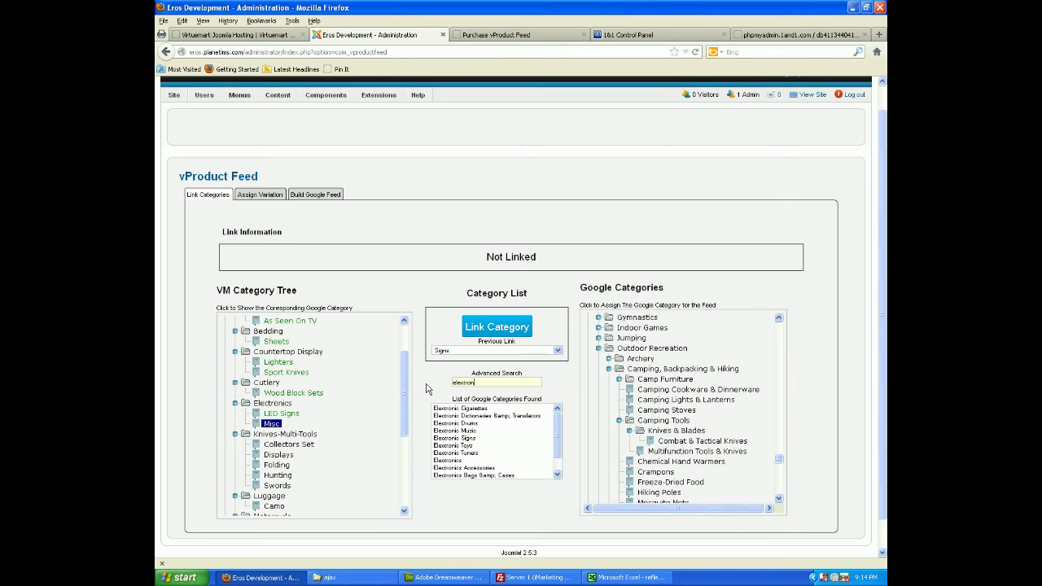
left_click(446, 460)
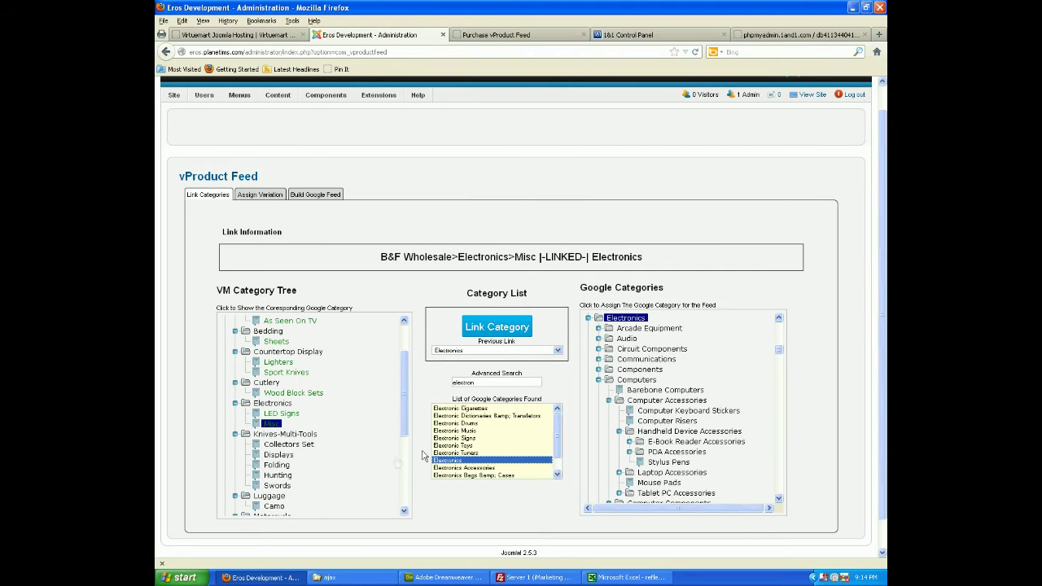
- Link Collectors Set to Google's Multifunction Tools & Knives
left_click(289, 444)
scroll(326, 444, "down", 1)
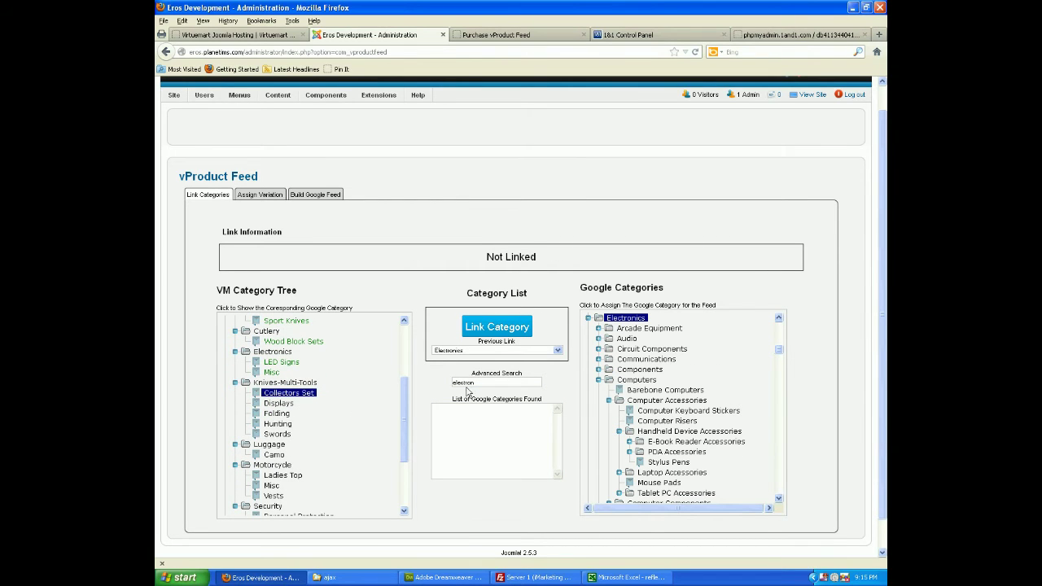
left_click_drag(475, 382, 441, 386)
type("k")
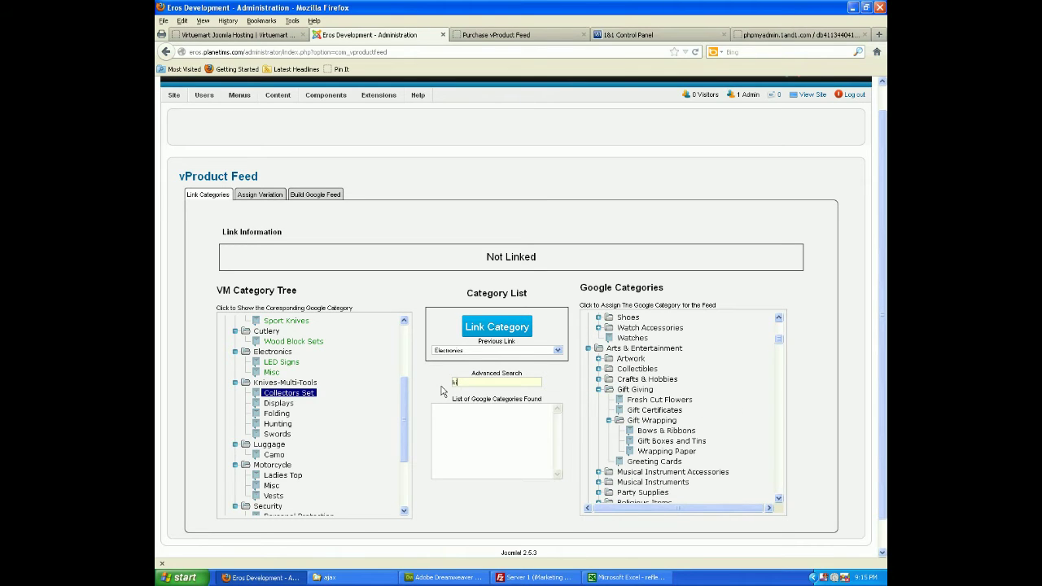
type("innives")
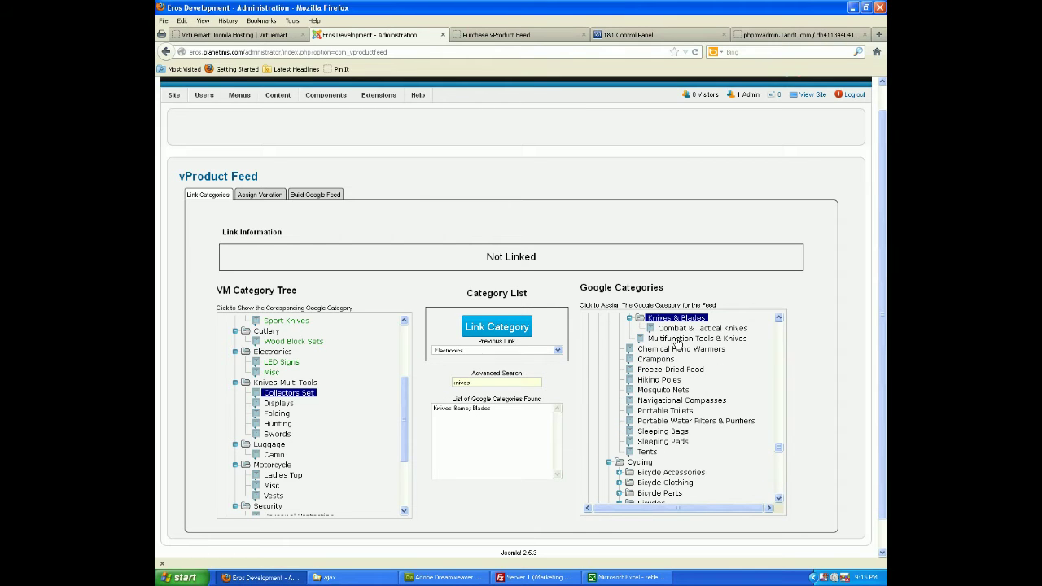
left_click(677, 338)
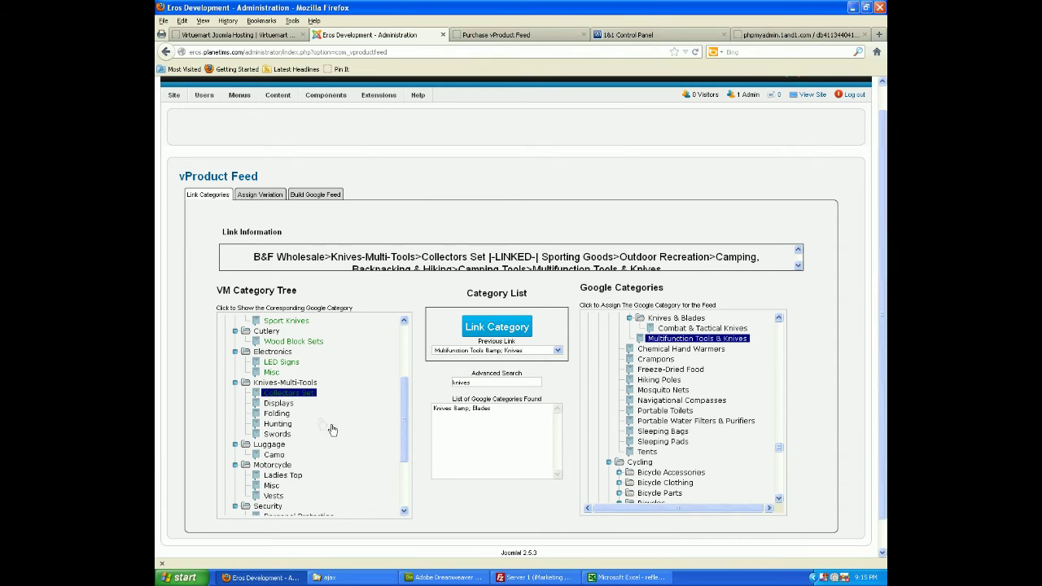
- Link Displays, Folding, Hunting and Swords to their suggestions, and pick Luggage for Camo
left_click(277, 403)
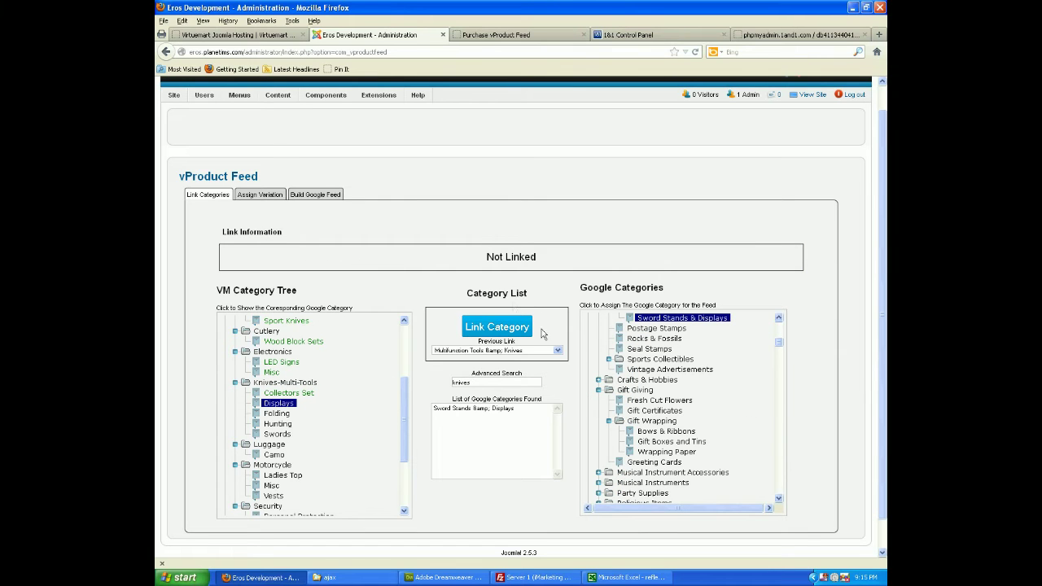
left_click(498, 329)
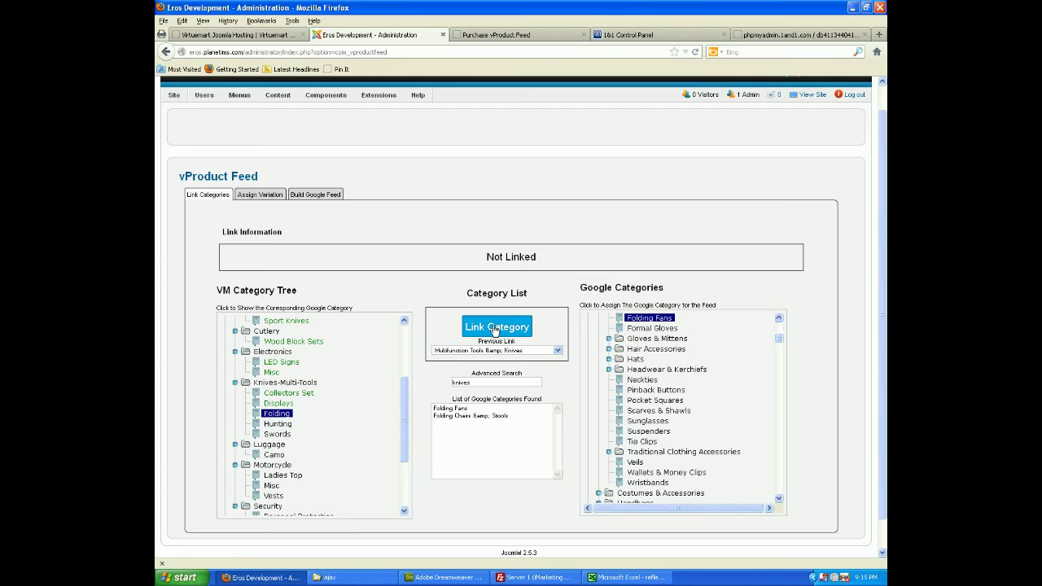
left_click(495, 329)
left_click(495, 328)
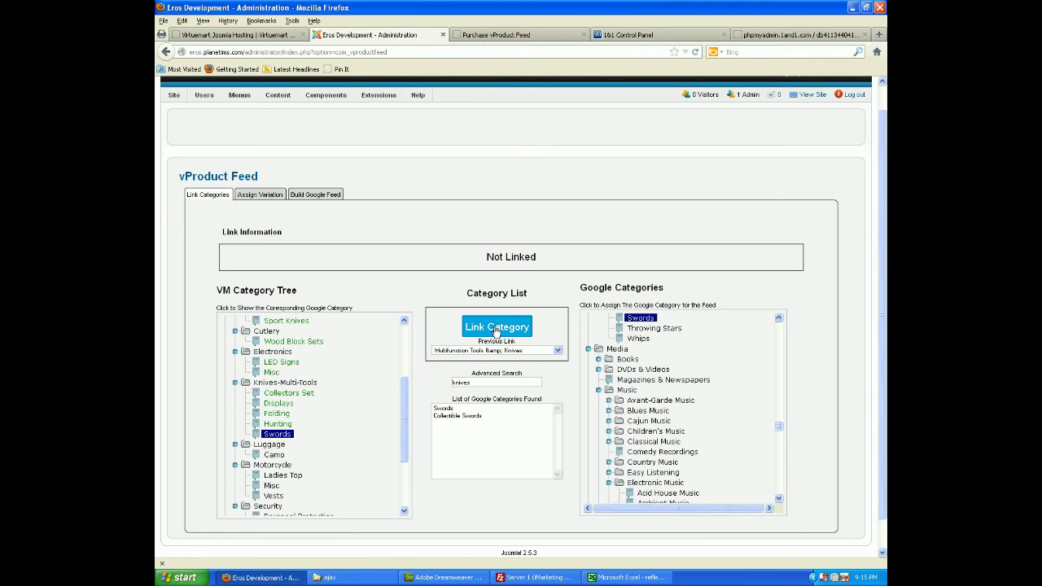
left_click(496, 329)
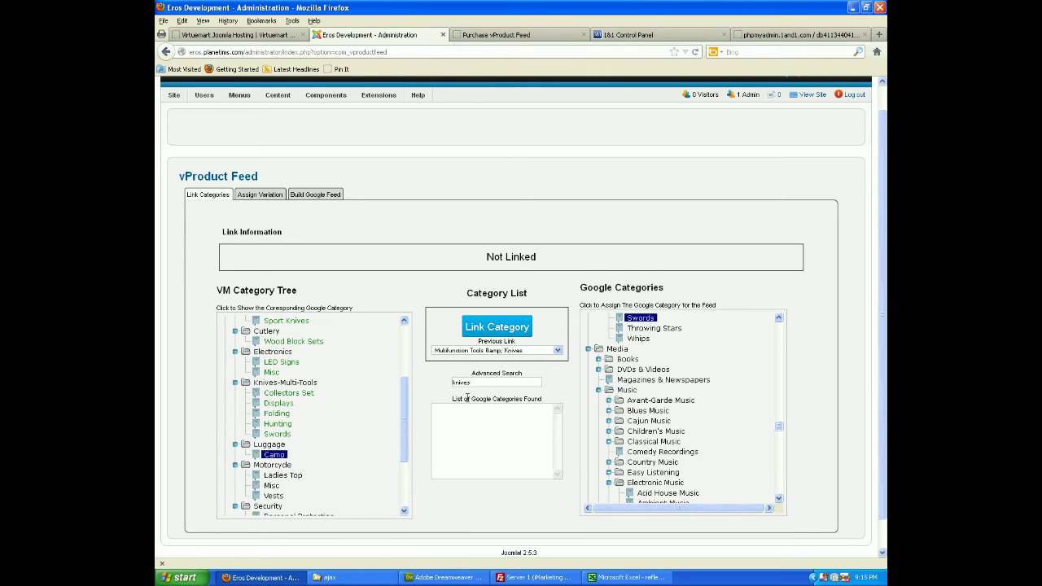
double_click(463, 382)
type("luggage")
left_click(461, 409)
- Link Ladies Top to Google Shirts and Misc to Motorcycles
scroll(389, 411, "down", 2)
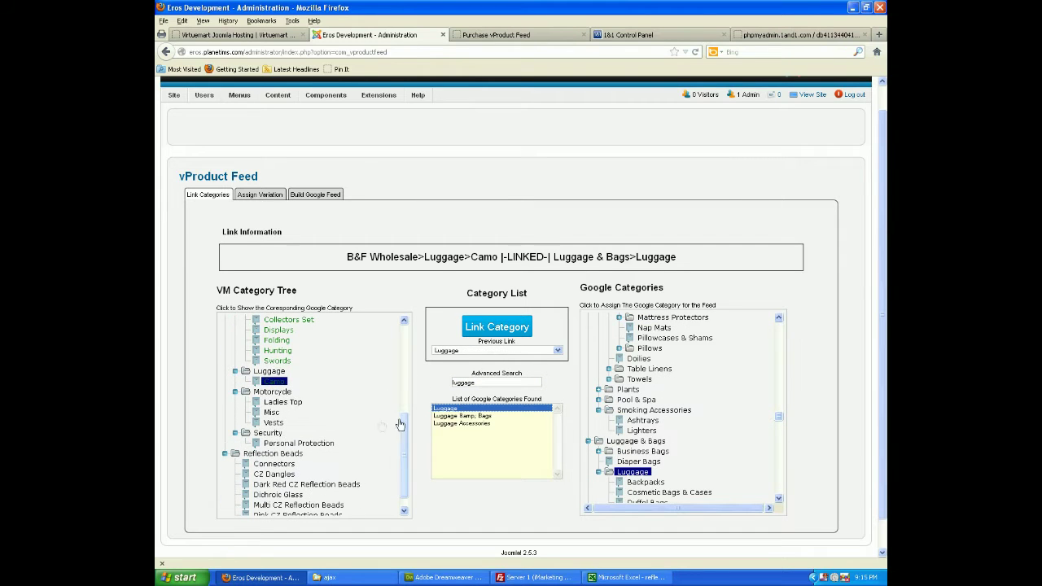
left_click(284, 405)
left_click_drag(486, 383, 431, 382)
type("sh")
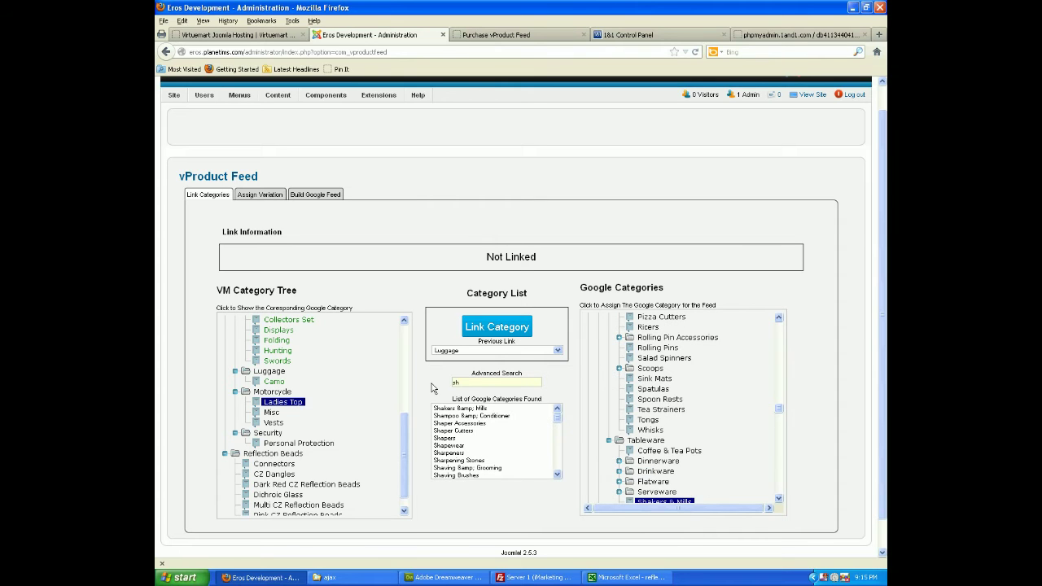
type("ir")
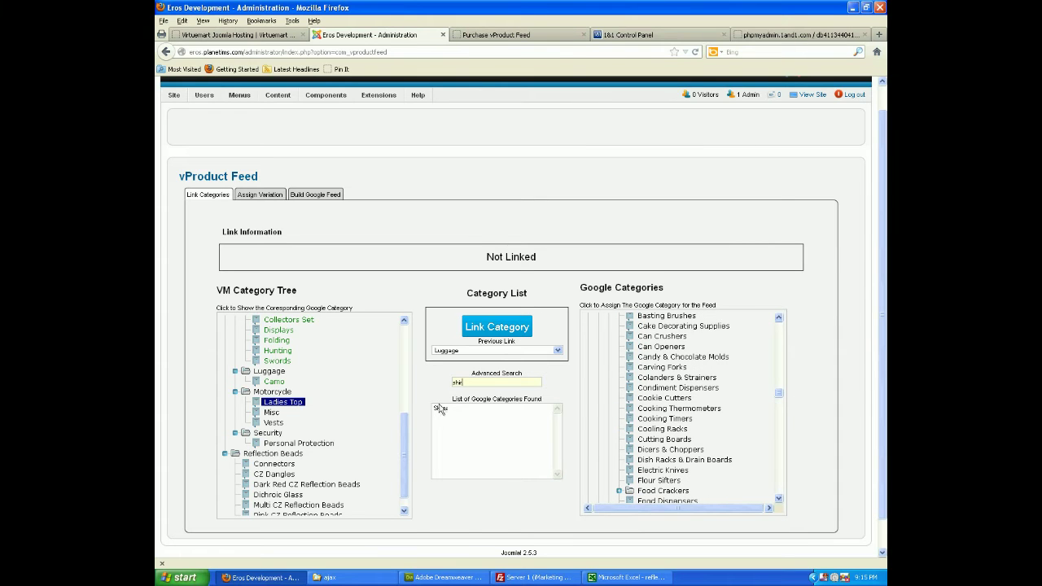
left_click(440, 408)
left_click(272, 412)
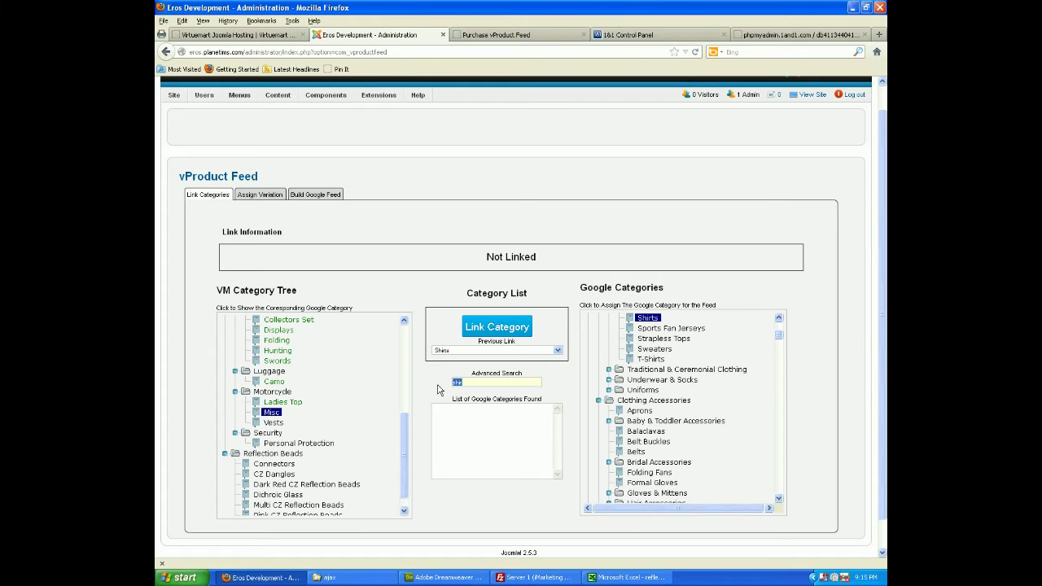
type("motorcy")
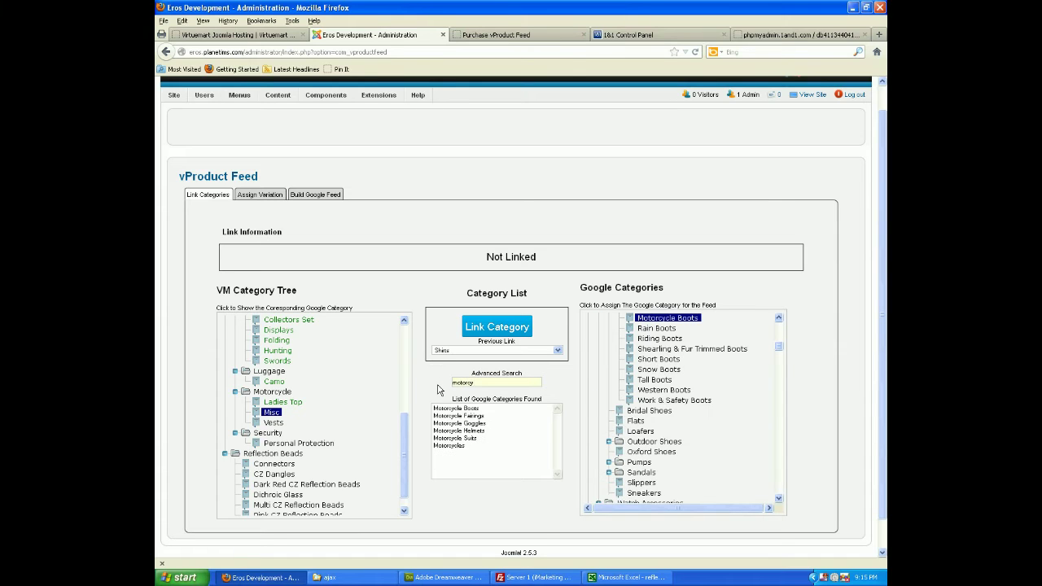
left_click(457, 446)
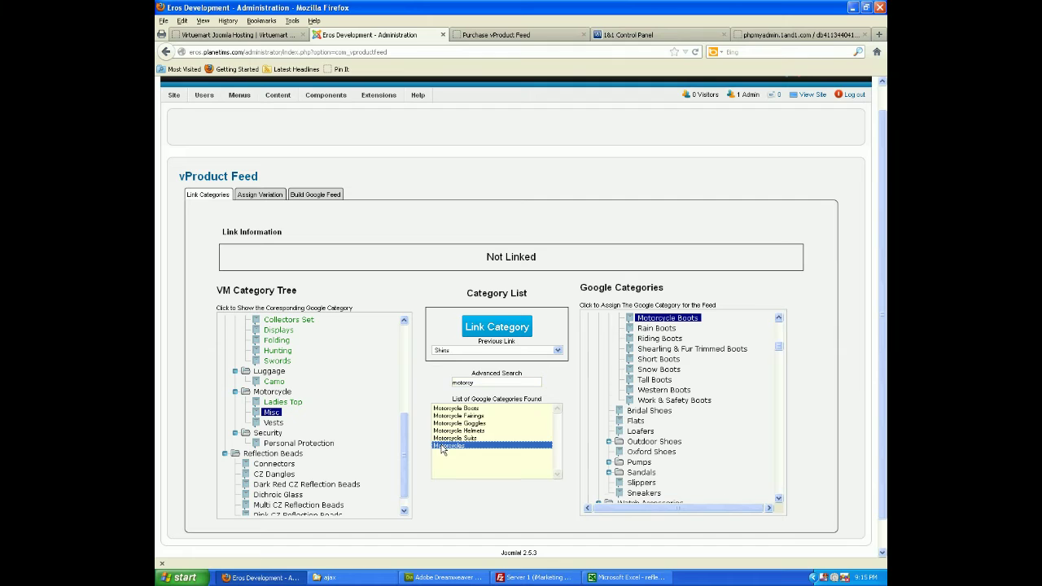
- Link Vests to Google Vests and Personal Protection to Security System Sensors
left_click(273, 423)
left_click(441, 409)
left_click(291, 443)
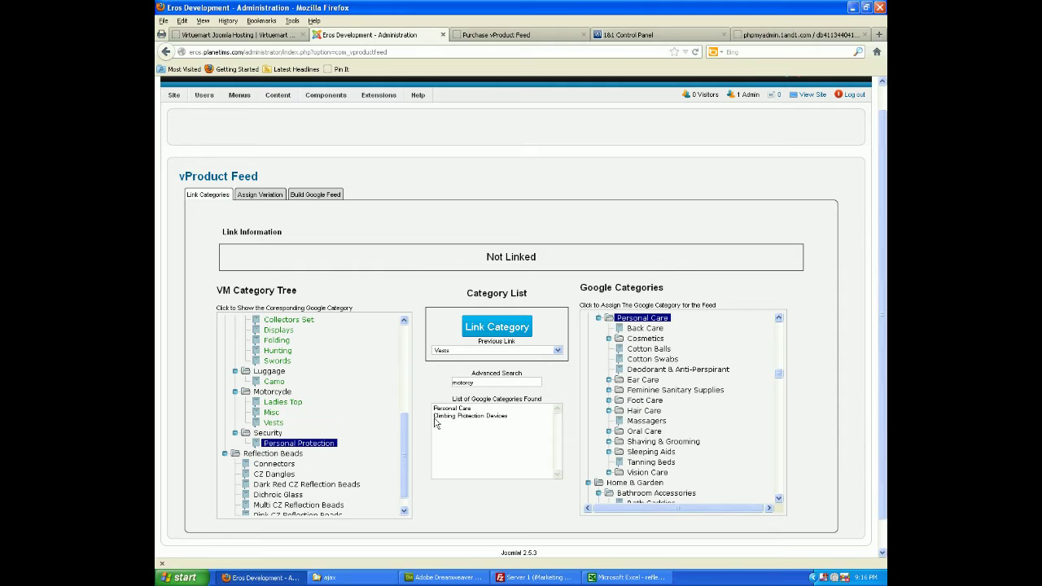
left_click_drag(475, 382, 437, 391)
type("urity")
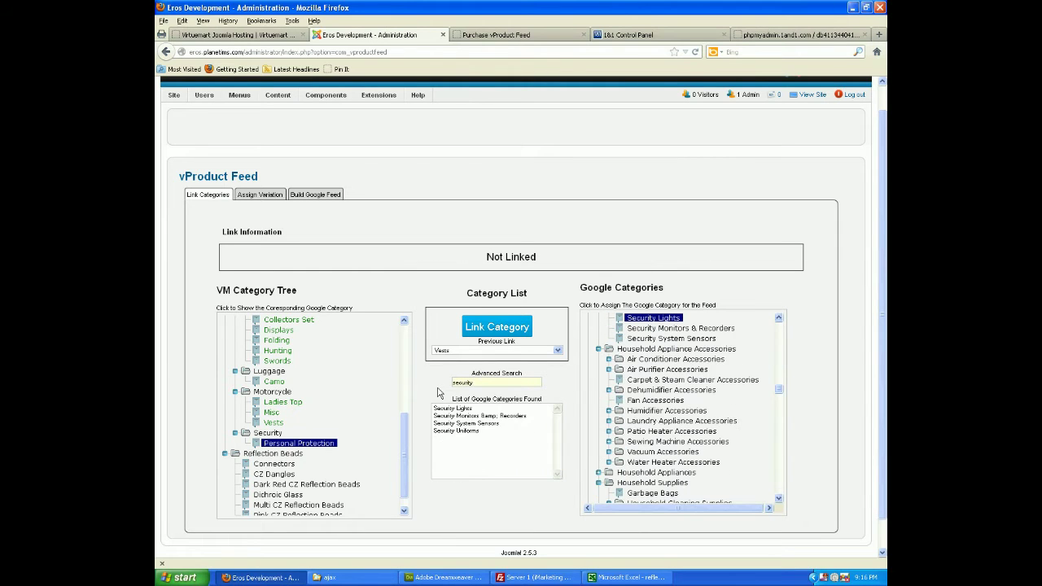
left_click(461, 423)
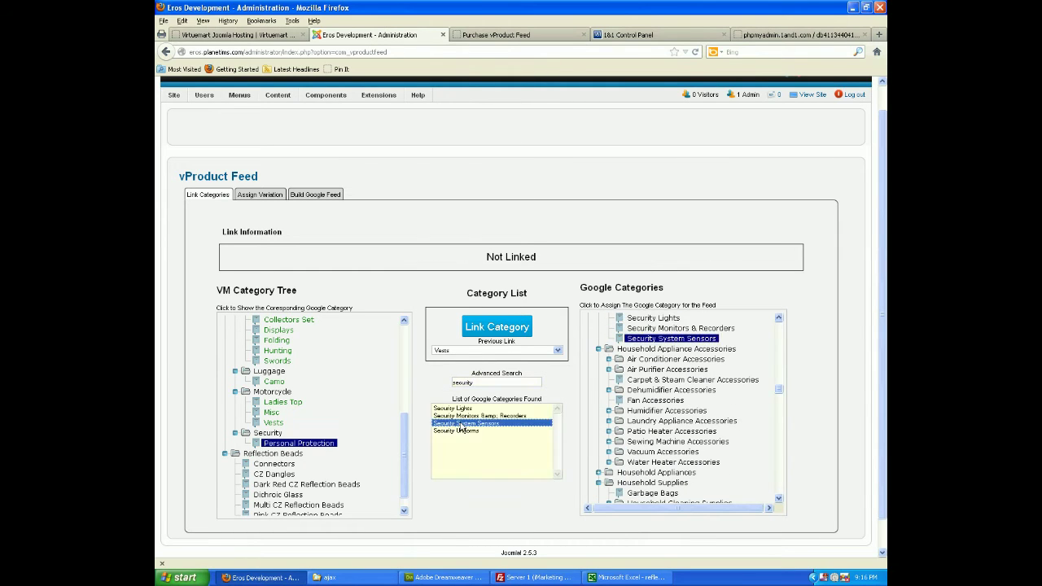
scroll(317, 456, "down", 1)
left_click(276, 450)
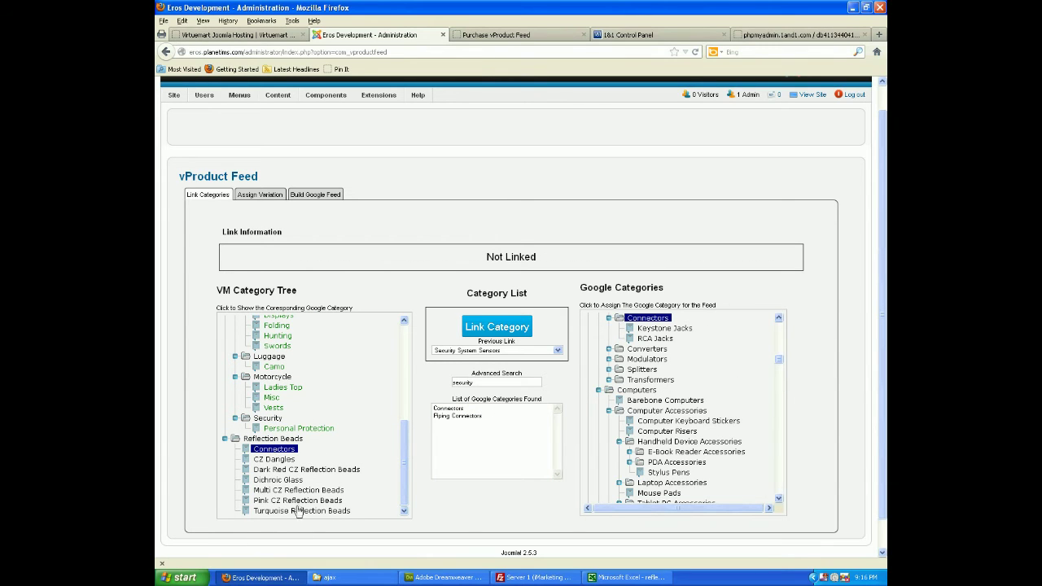
- Link Connectors, CZ Dangles and following bead categories through Pink CZ Reflection Beads to Charms & Pendants
left_click_drag(496, 383, 445, 386)
type("rm")
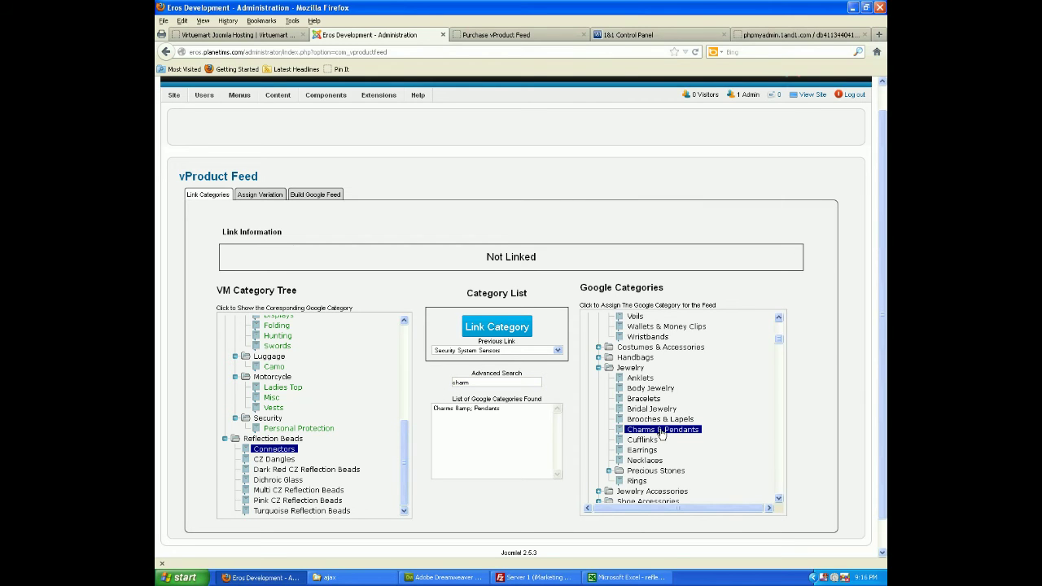
left_click(655, 431)
left_click(274, 460)
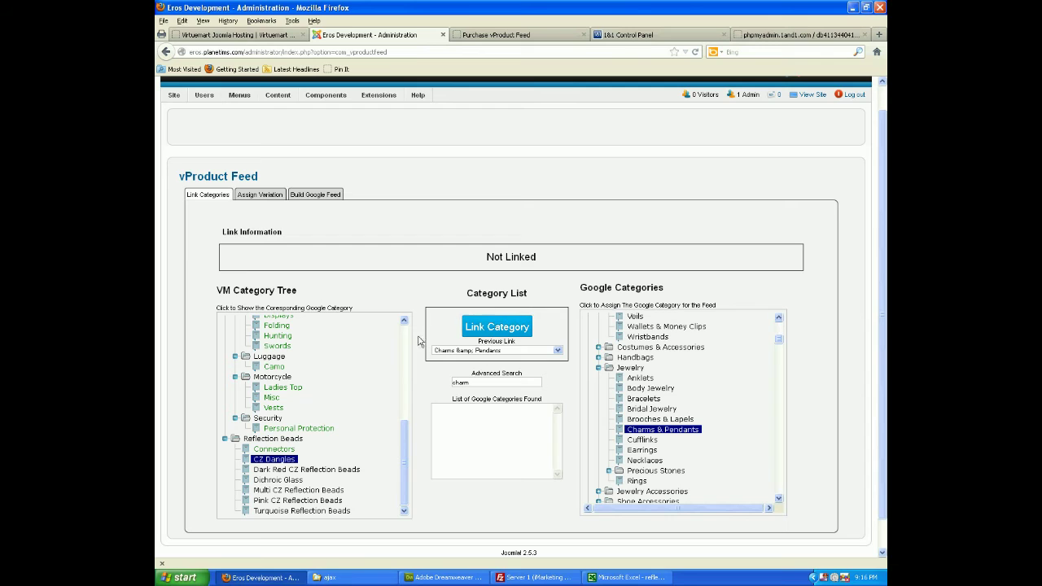
left_click(505, 330)
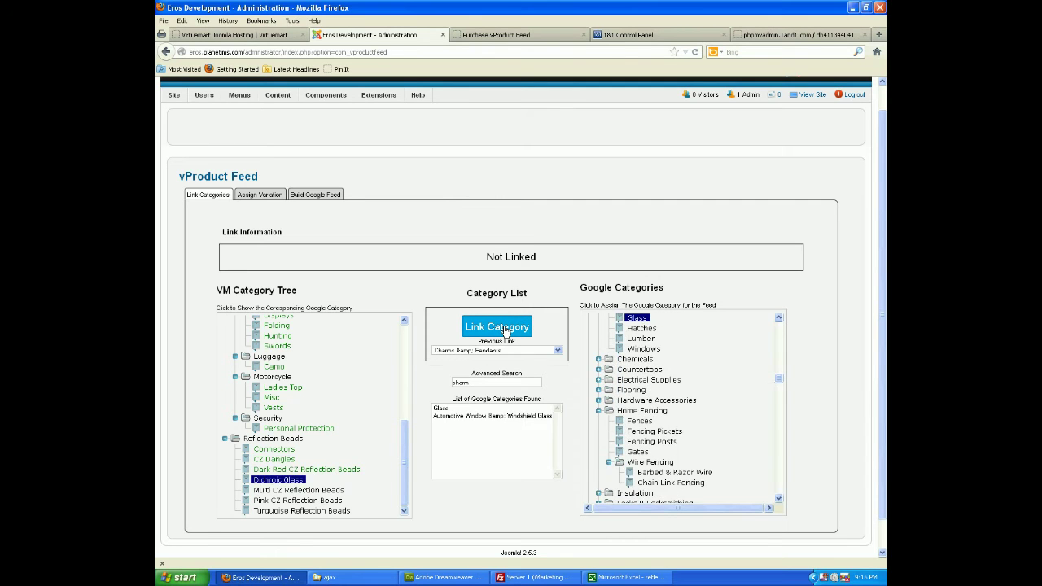
left_click(505, 331)
left_click(505, 331)
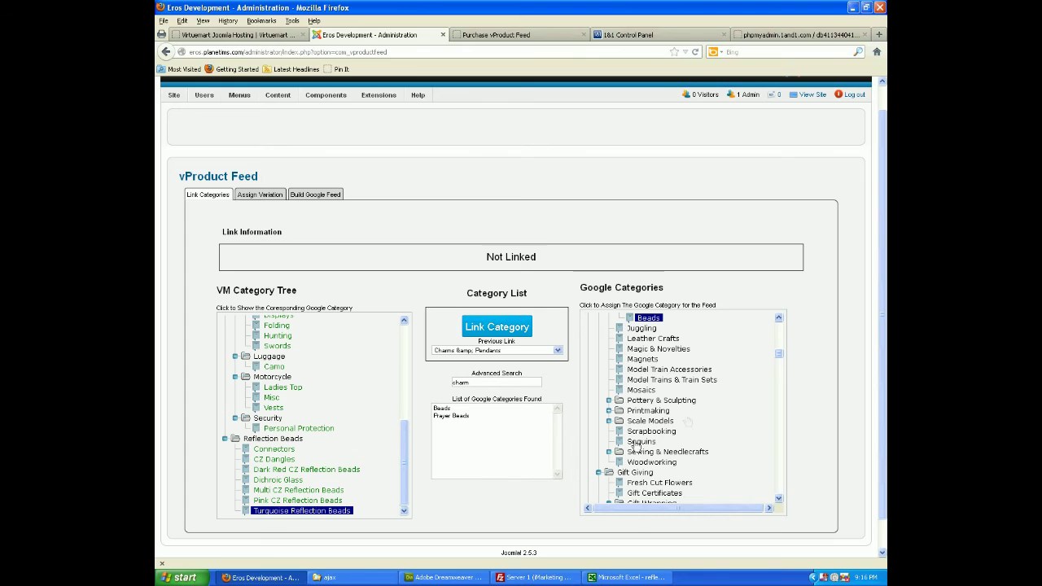
left_click_drag(780, 355, 780, 325)
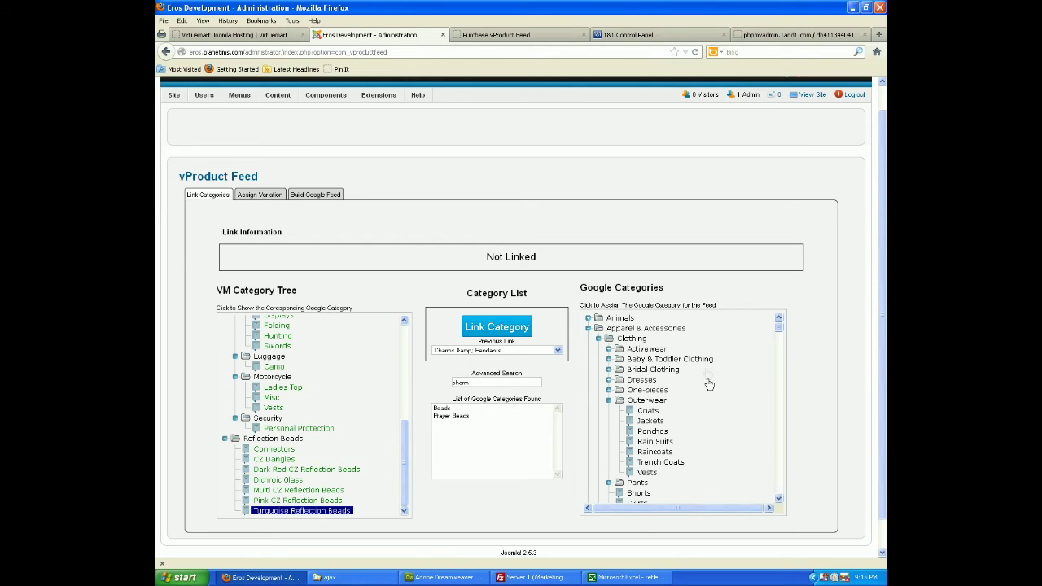
- Assign Ladies' Italian Stone black colour, female gender and one size
left_click(258, 193)
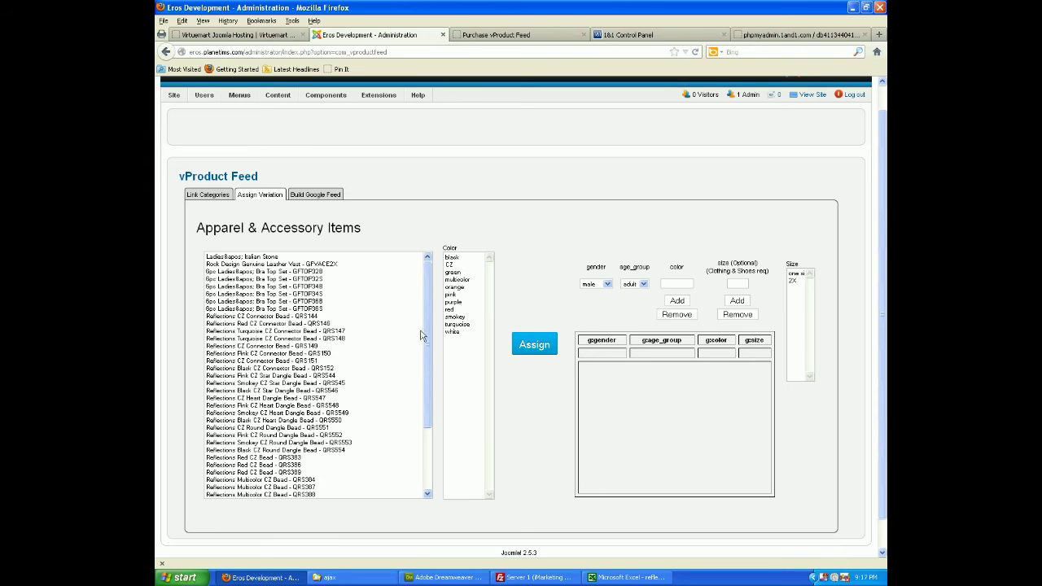
mouse_move(426, 334)
left_mouse_down()
mouse_move(424, 396)
mouse_move(424, 322)
left_mouse_up()
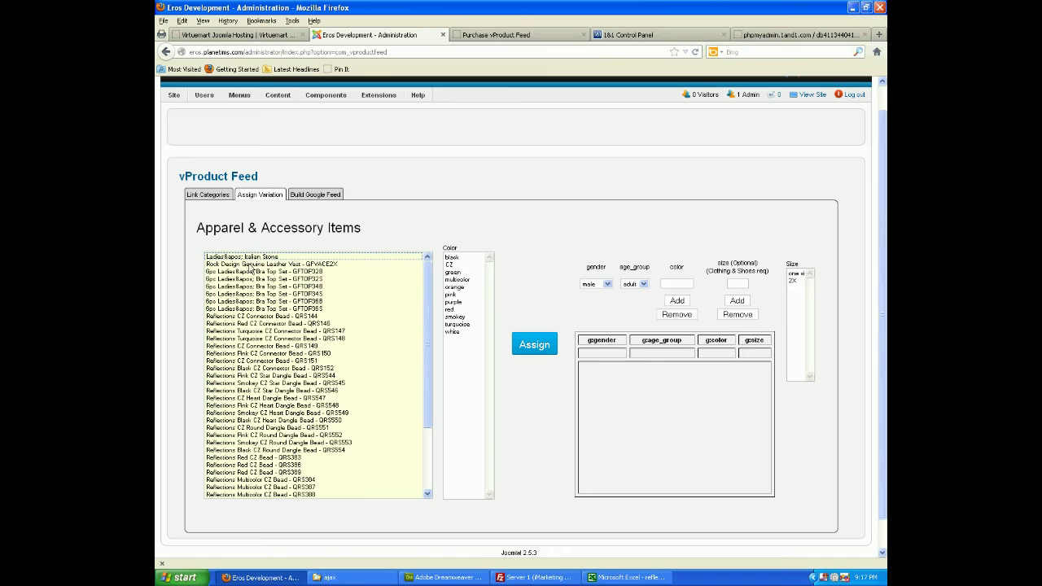
left_click(247, 257)
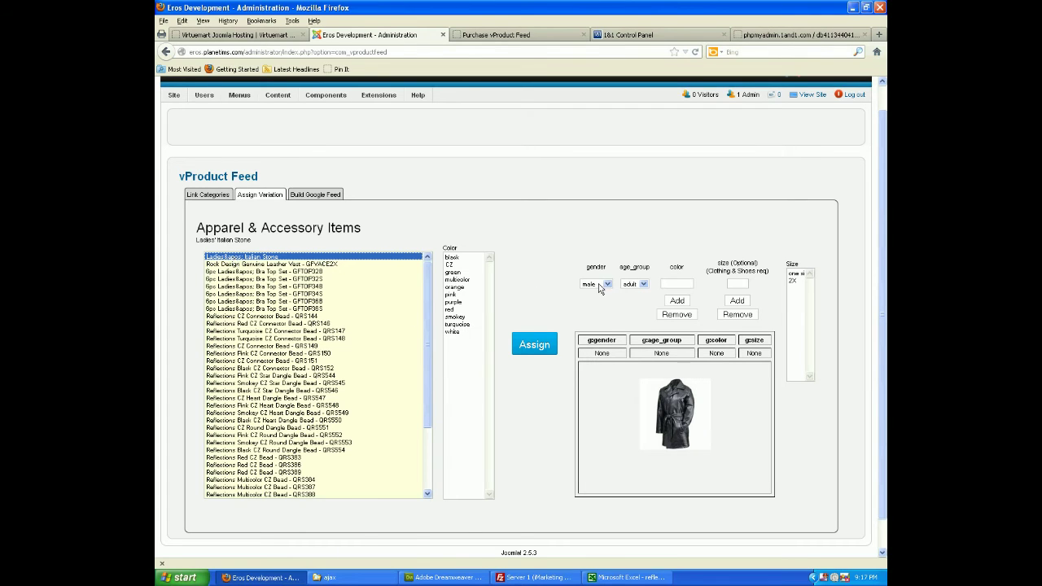
left_click(457, 259)
left_click(608, 284)
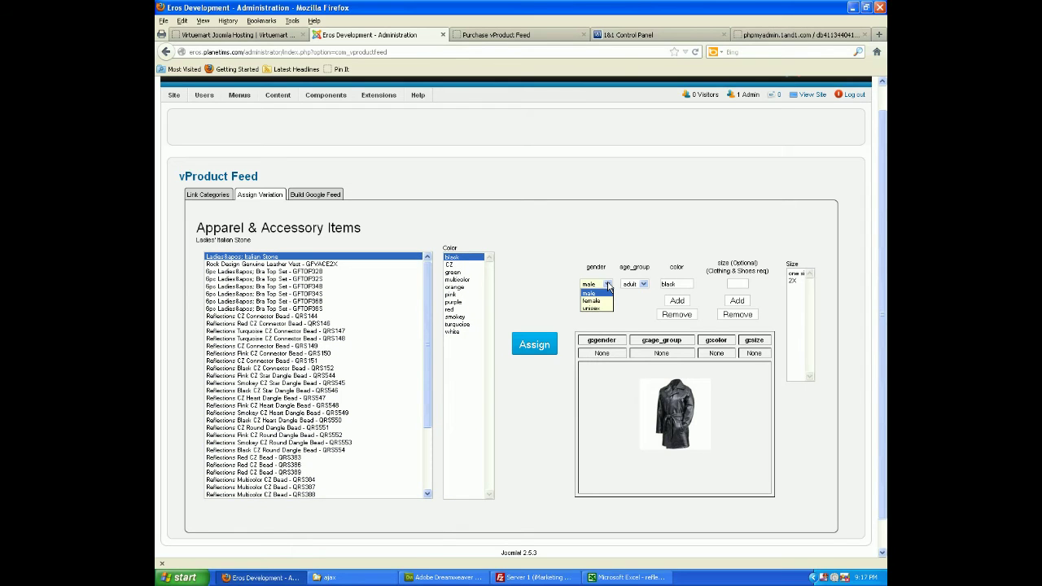
left_click(605, 301)
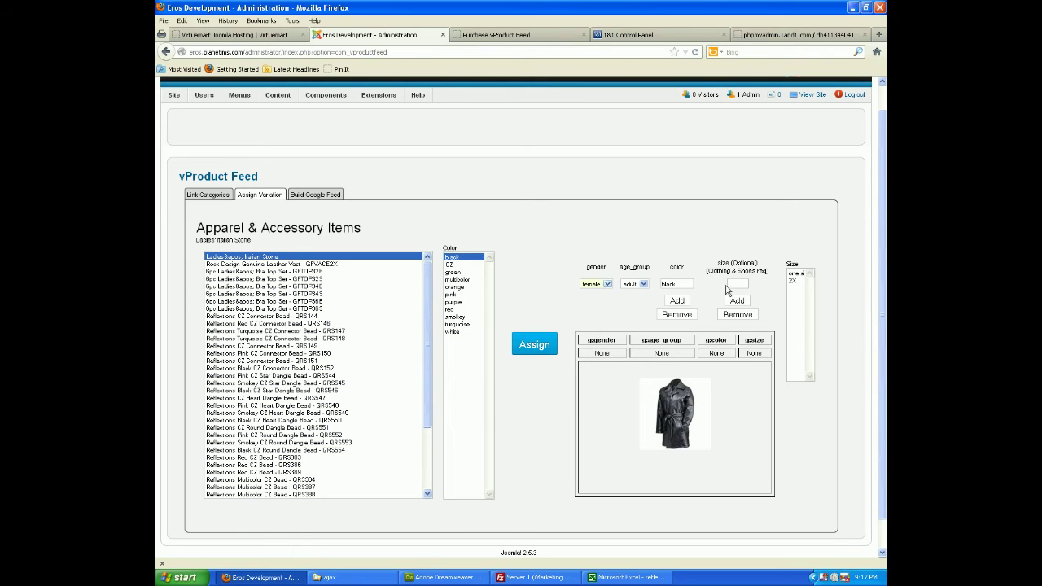
left_click(795, 273)
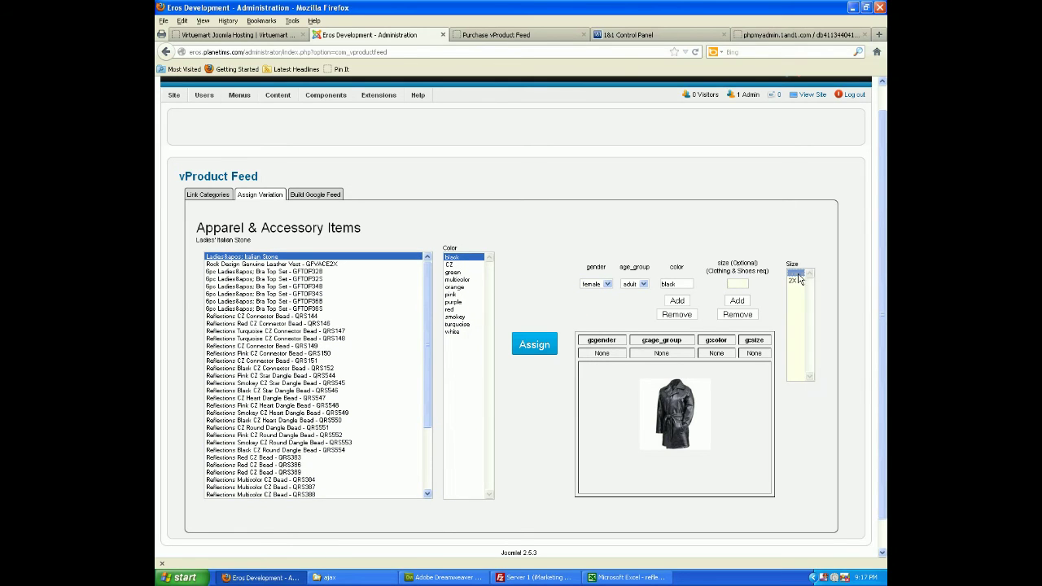
left_click(544, 344)
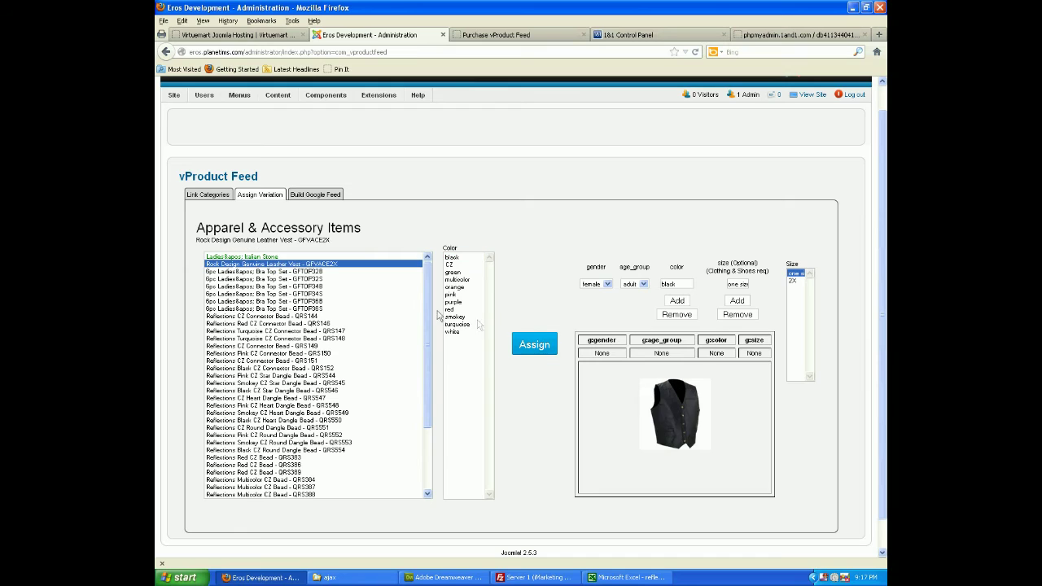
- Set the leather vest's gender to male and the GFTOP32B bra top set's to female
left_click(608, 284)
left_click(595, 293)
key("Down")
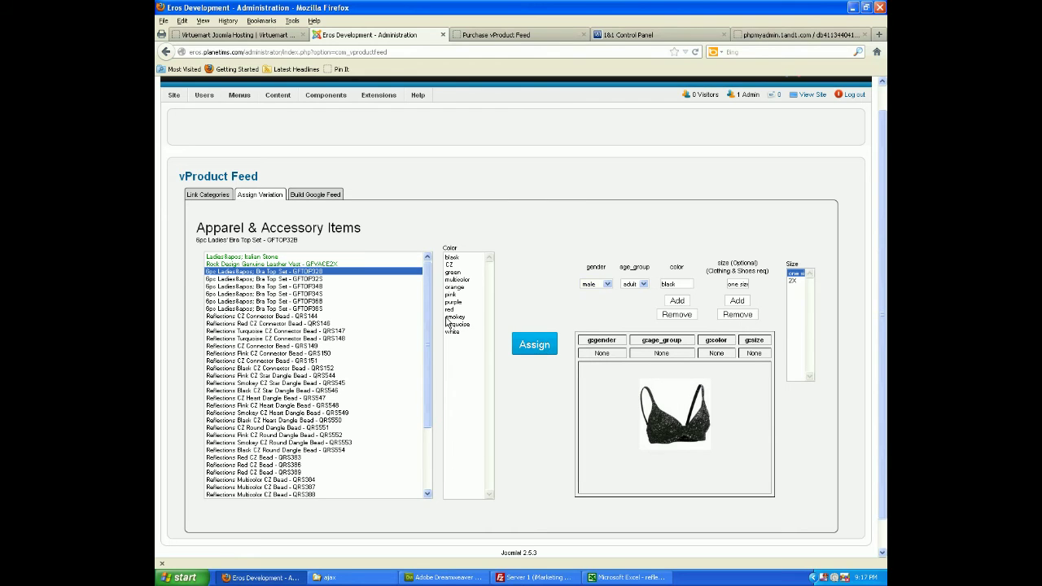
left_click(603, 284)
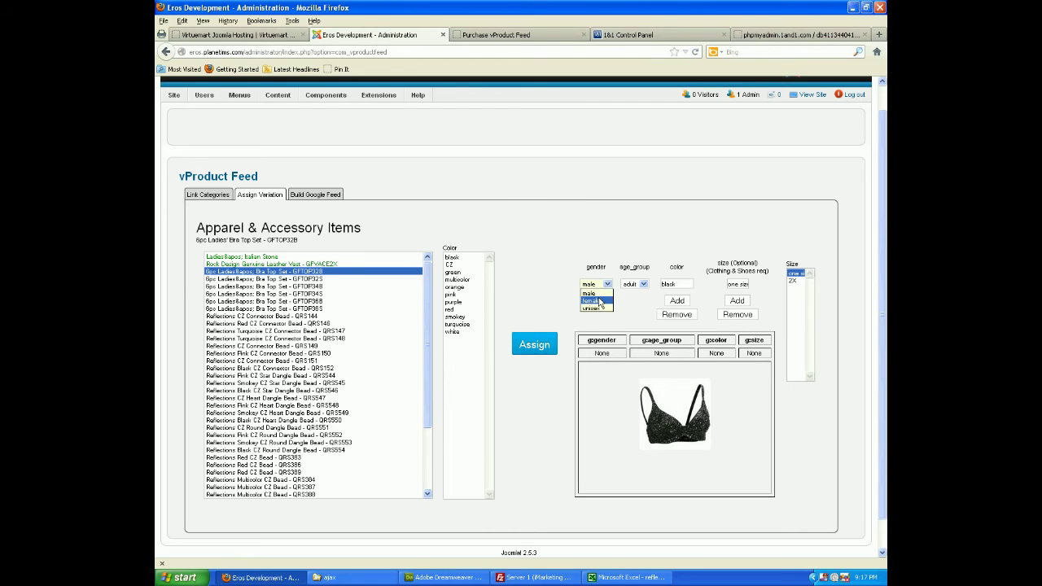
left_click(593, 301)
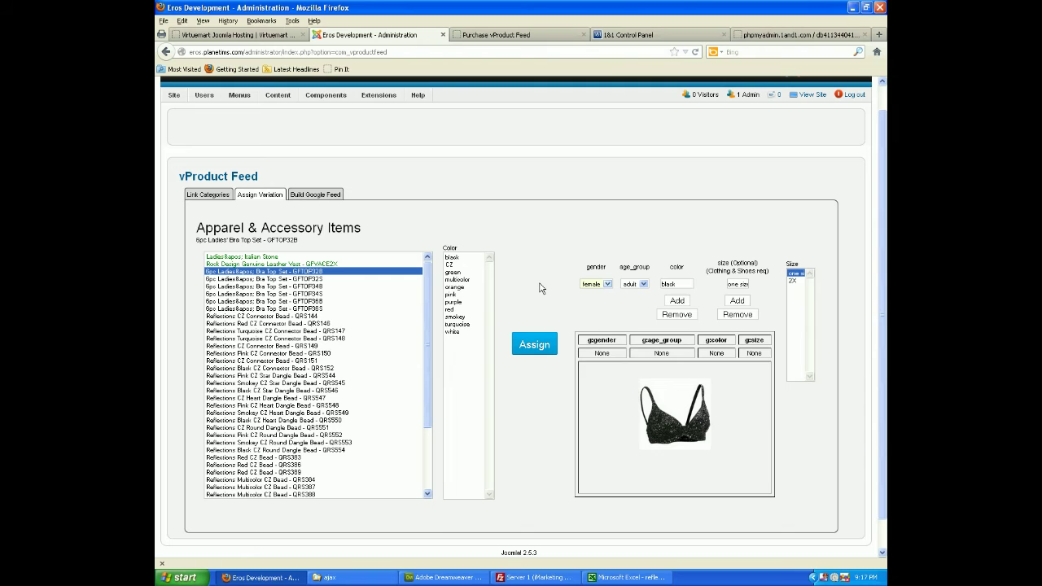
- Assign GFTOP32B, then give GFTOP32S white colour and one size and assign it
left_click(535, 347)
left_click(308, 265)
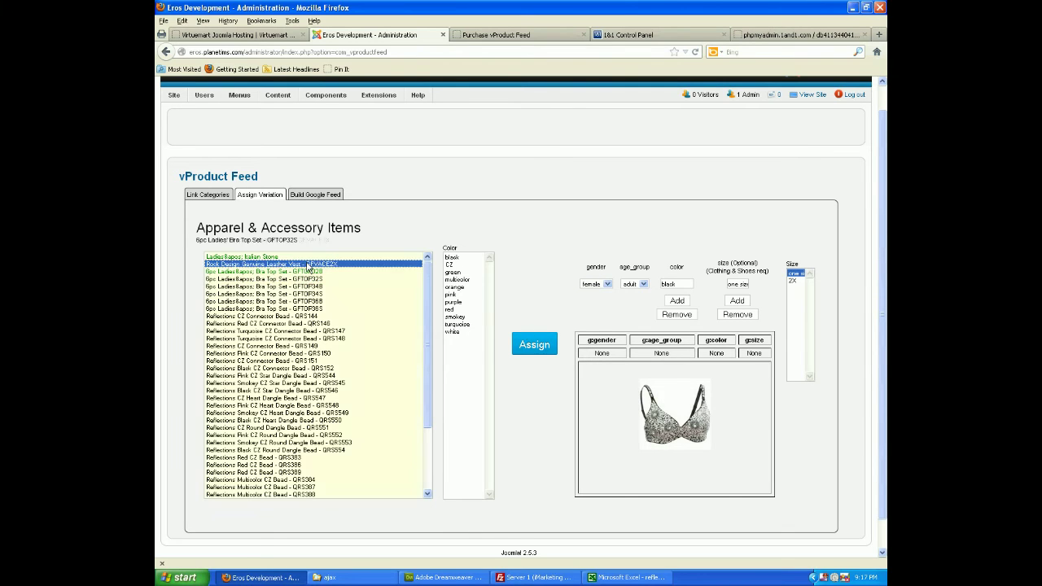
left_click(793, 281)
left_click(535, 345)
left_click(283, 279)
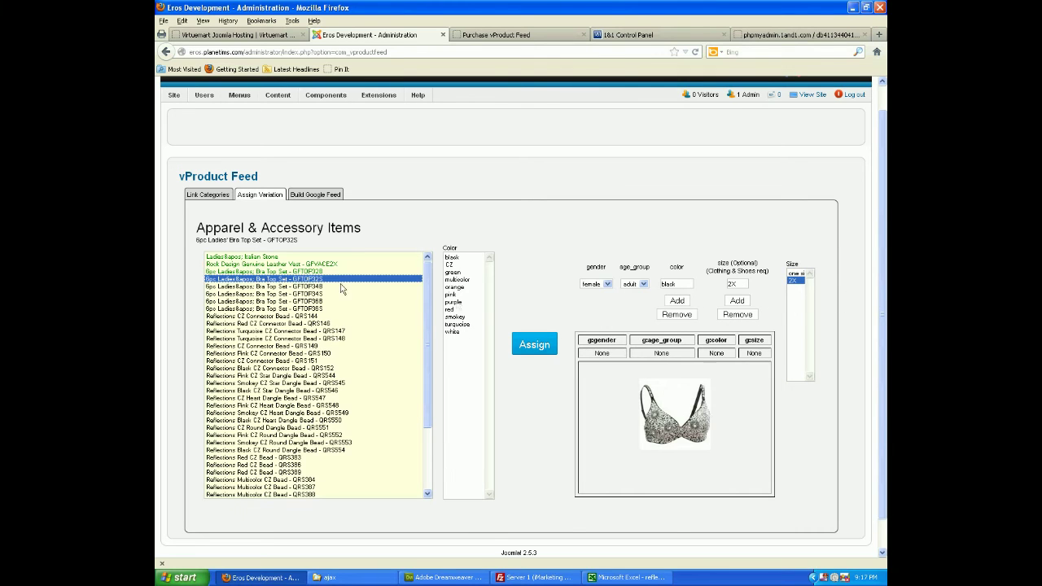
left_click(453, 331)
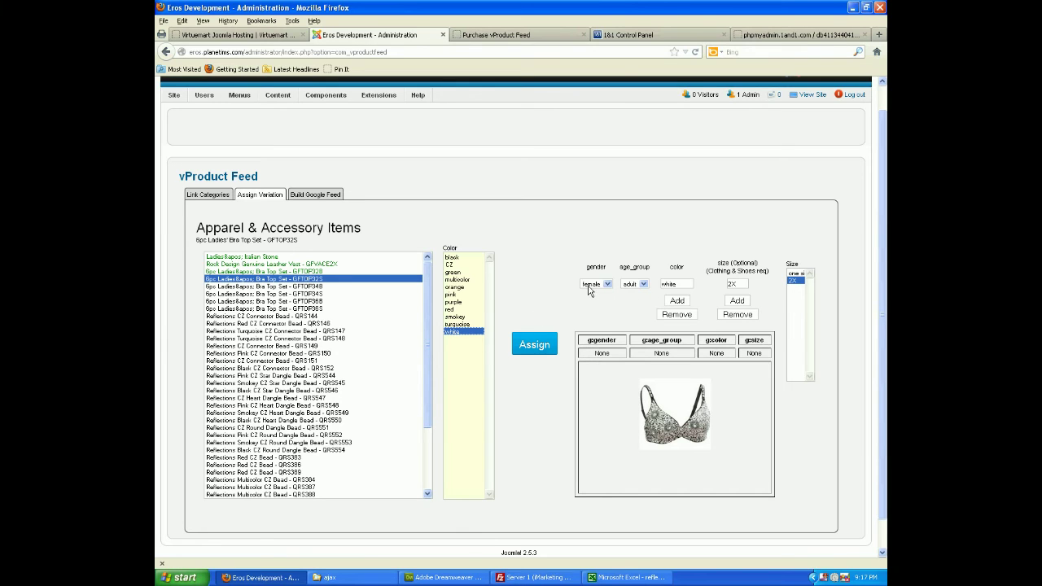
left_click(537, 345)
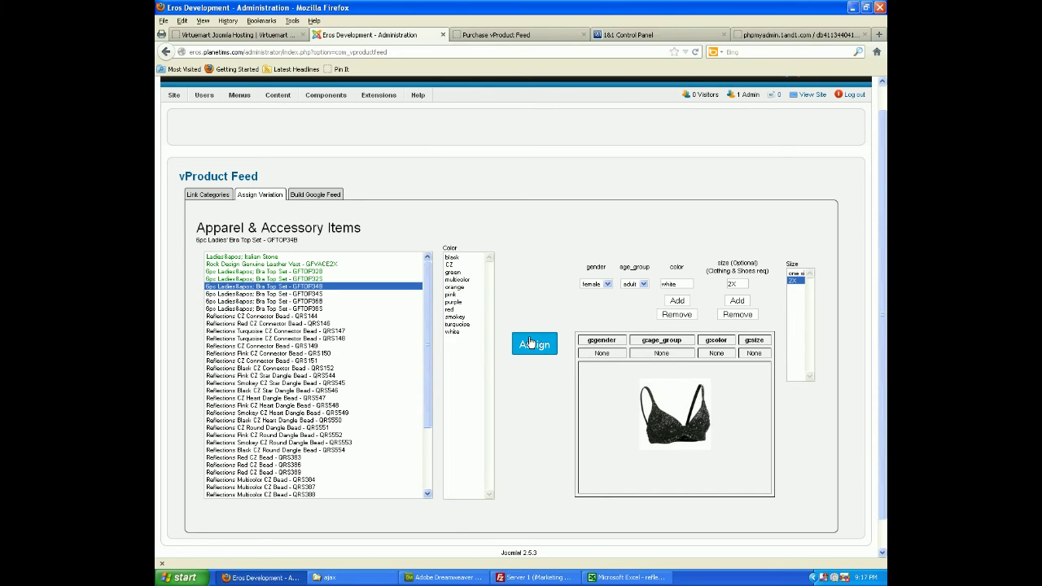
left_click(320, 280)
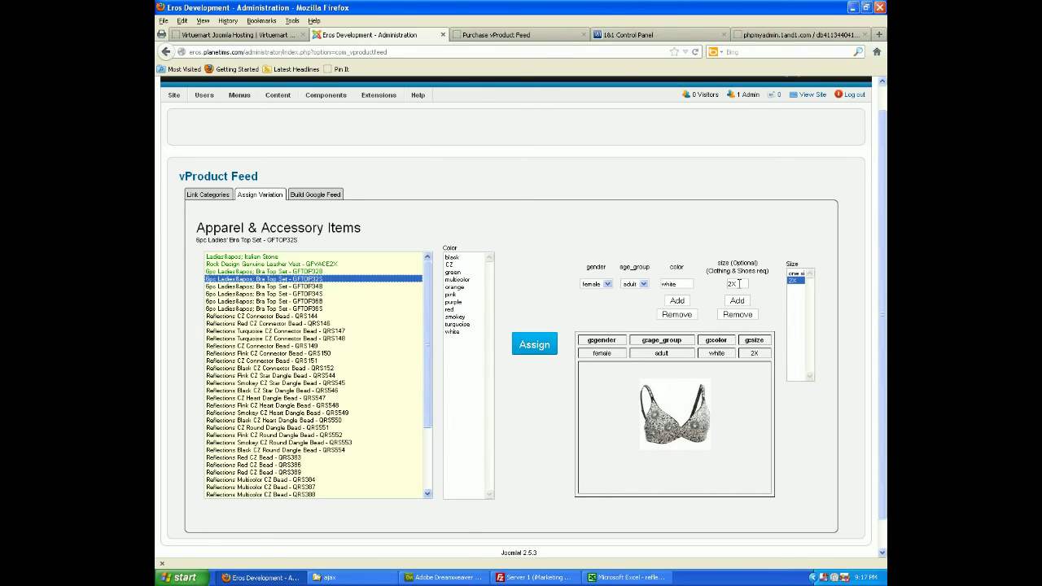
left_click(796, 273)
left_click(541, 344)
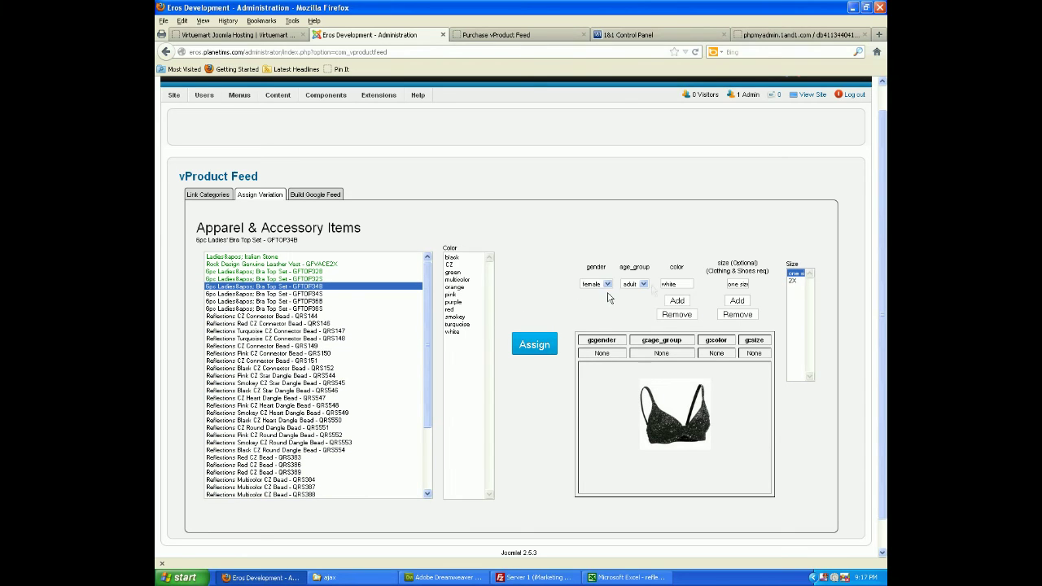
- Assign black to GFTOP34B and GFTOP36B, and white to GFTOP34S and GFTOP36S
left_click(452, 258)
left_click(527, 347)
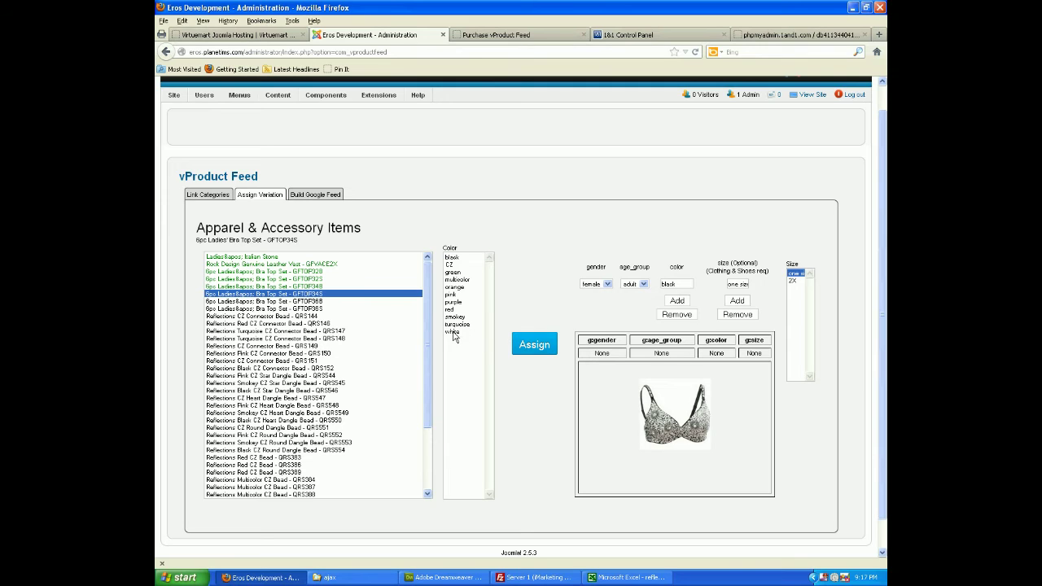
left_click(453, 332)
left_click(525, 343)
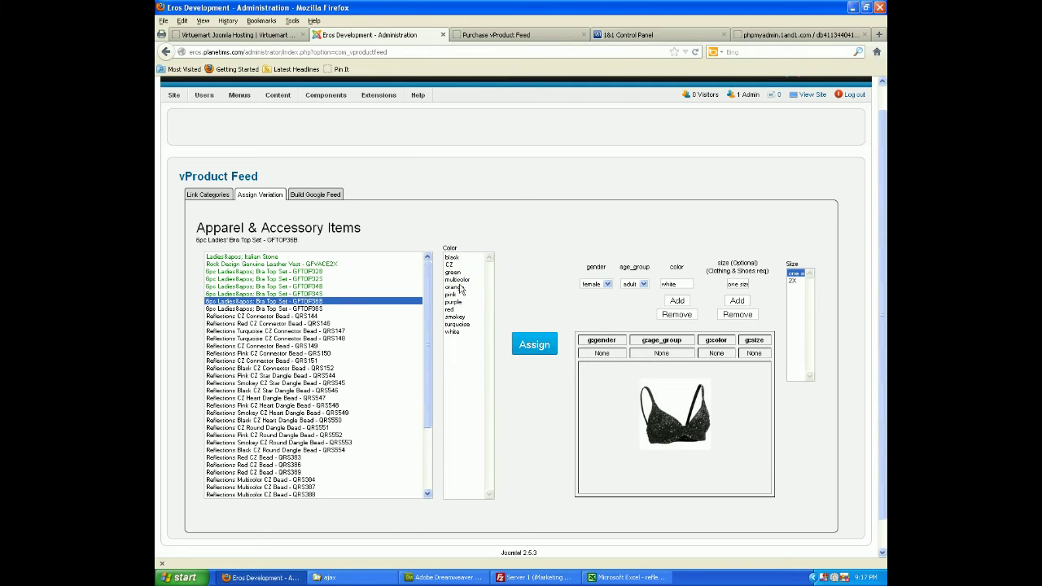
left_click(453, 258)
left_click(527, 345)
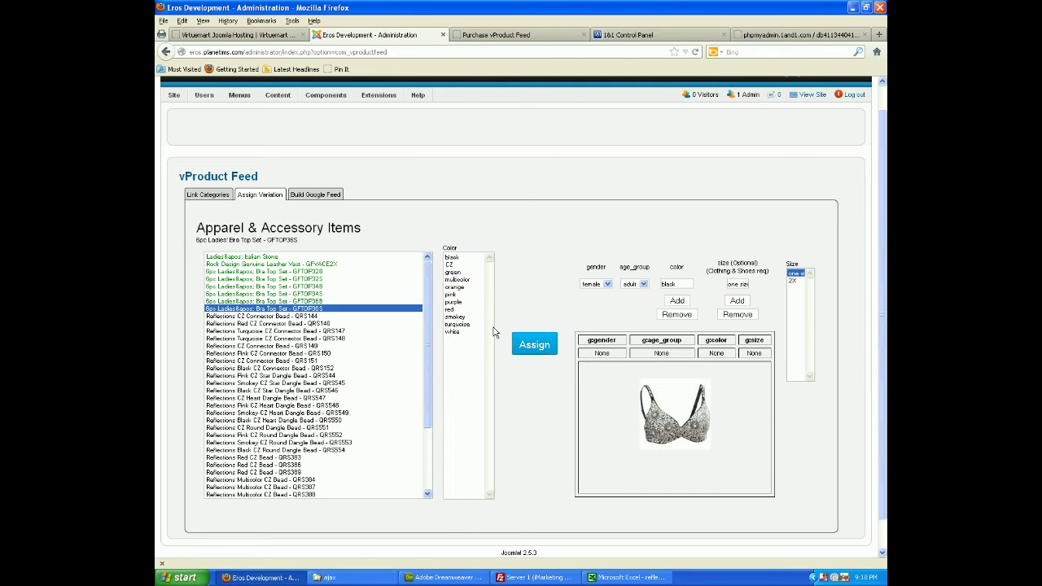
left_click(454, 332)
left_click(535, 342)
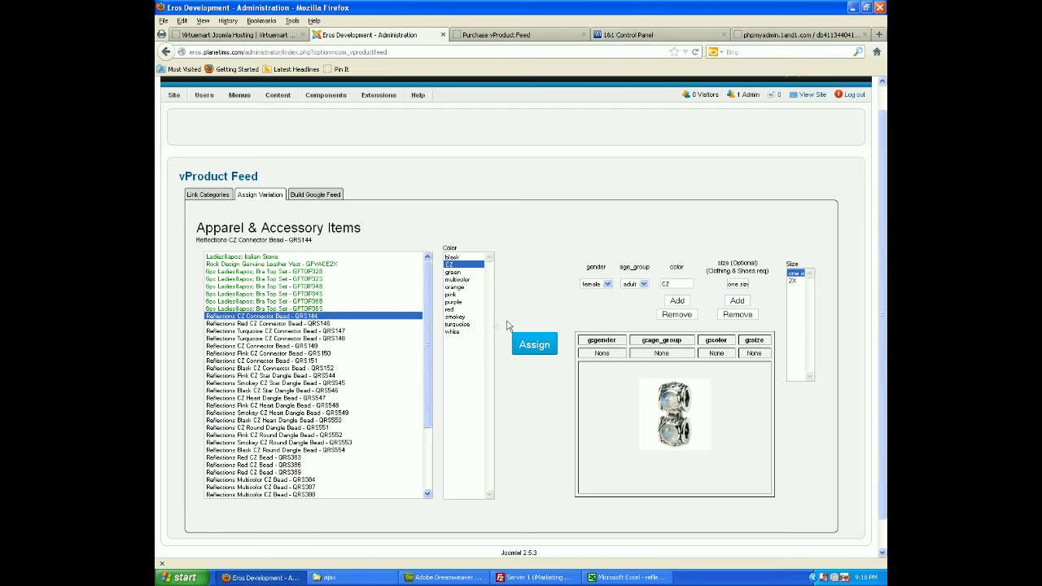
- Assign CZ to the QRS144 connector bead and CZ plus red to the Red CZ Connector Bead
left_click(533, 347)
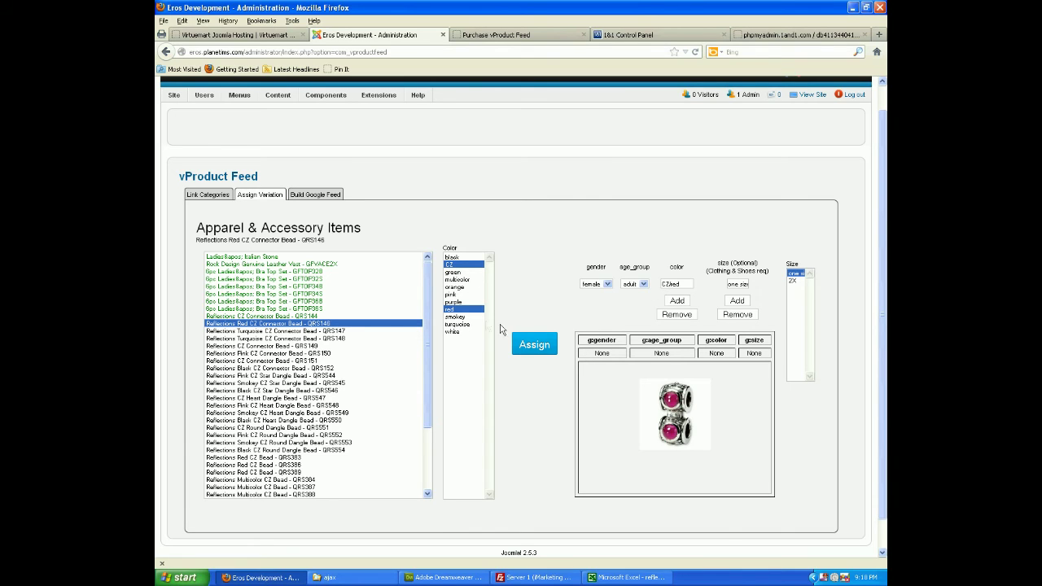
mouse_move(457, 324)
left_mouse_down()
mouse_move(448, 263)
mouse_move(461, 272)
left_mouse_up()
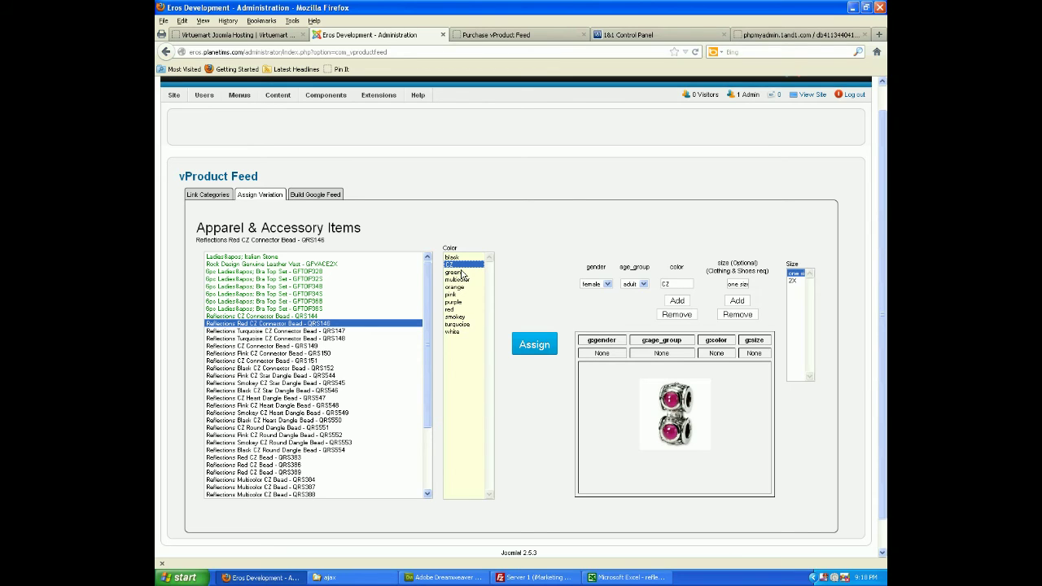
left_click(468, 308, "ctrl")
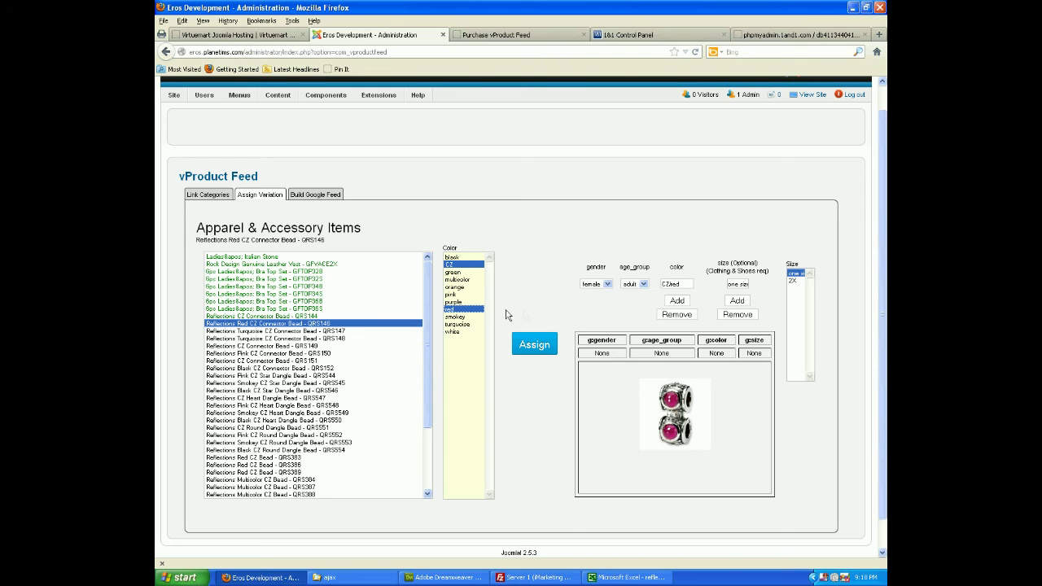
left_click(531, 345)
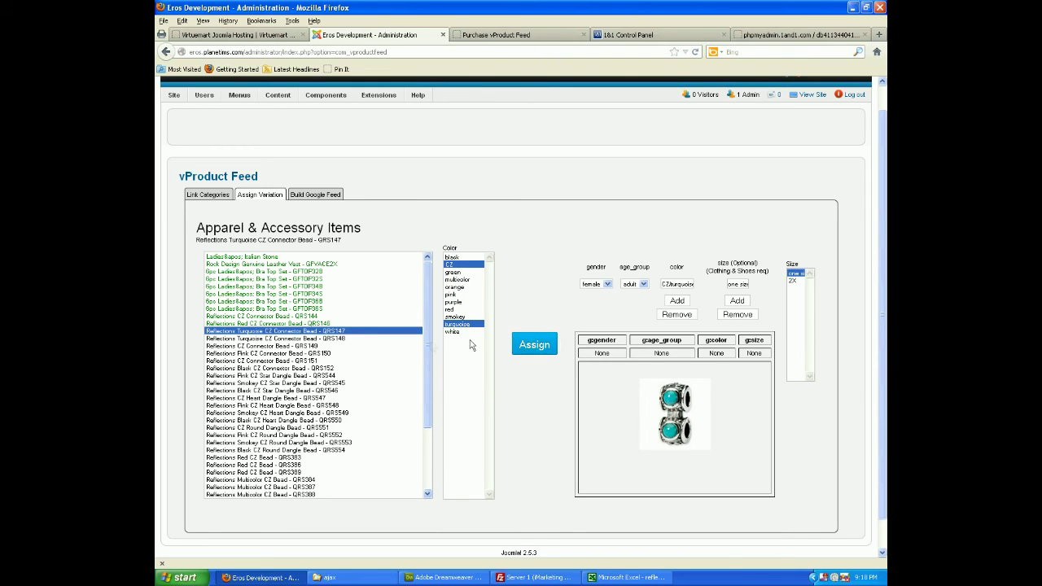
- Assign CZ colour variations to beads QRS147 through QRS554, ending with black/CZ
left_click(535, 347)
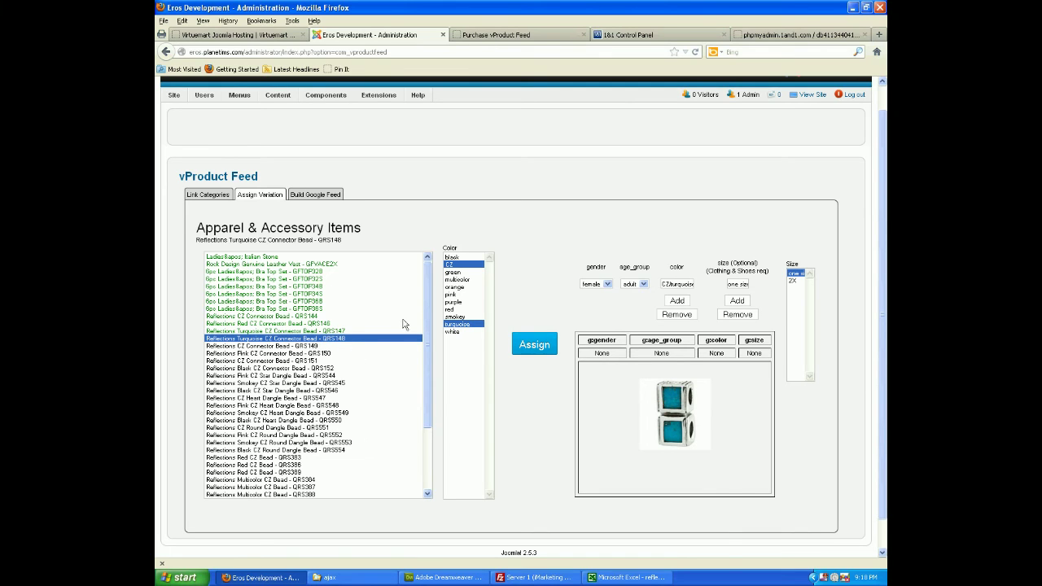
left_click(544, 350)
left_click(540, 349)
left_click(541, 348)
left_click(541, 349)
left_click(541, 348)
left_click(540, 348)
left_click(541, 348)
left_click(541, 348)
left_click(541, 348)
left_click(541, 349)
left_click(541, 348)
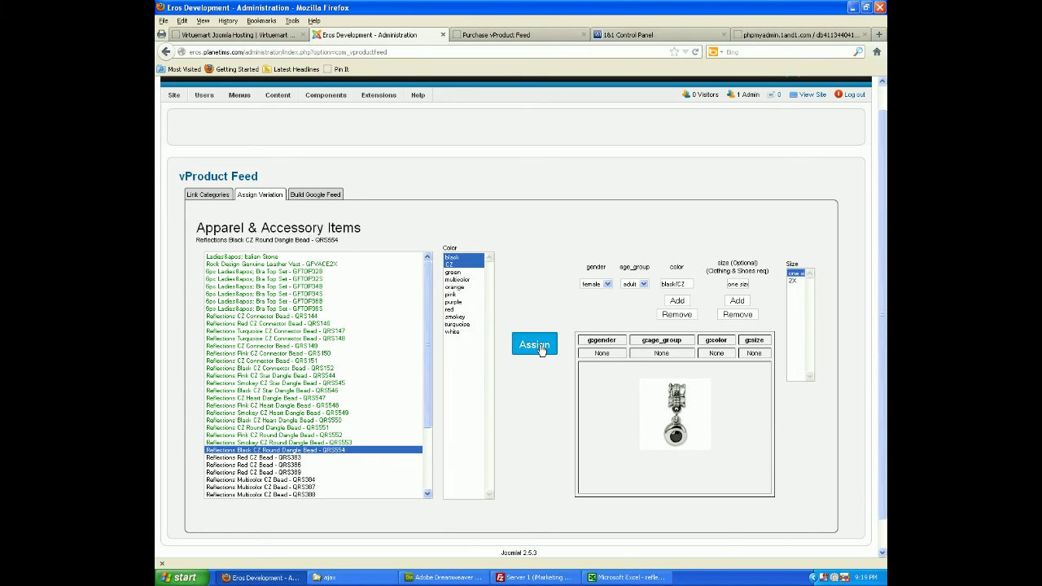
left_click(541, 349)
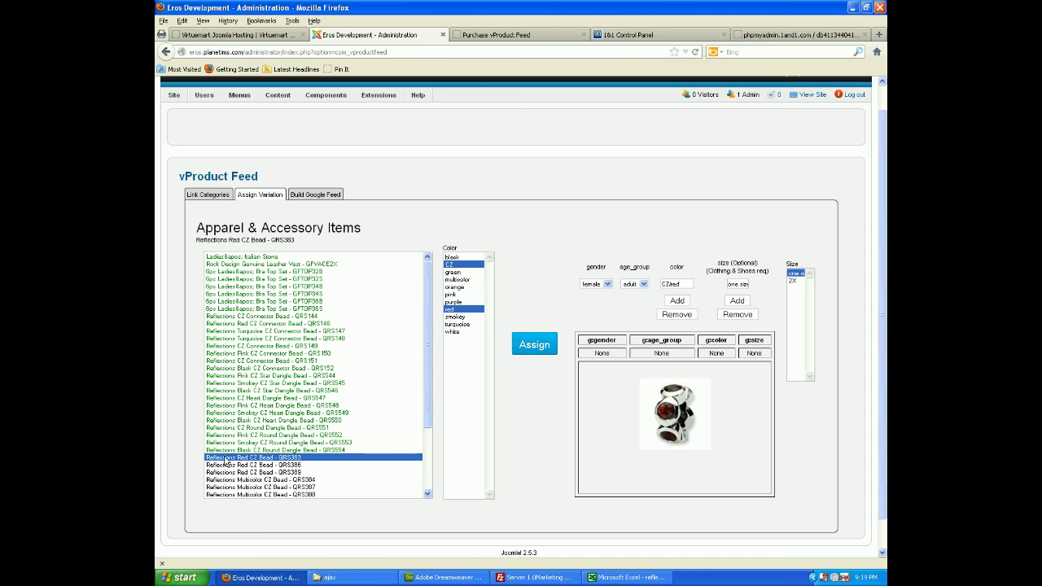
- Assign CZ/red to the three Red CZ Beads and CZ/multicolor to the Multicolor CZ Beads
scroll(326, 443, "down", 2)
scroll(325, 440, "down", 2)
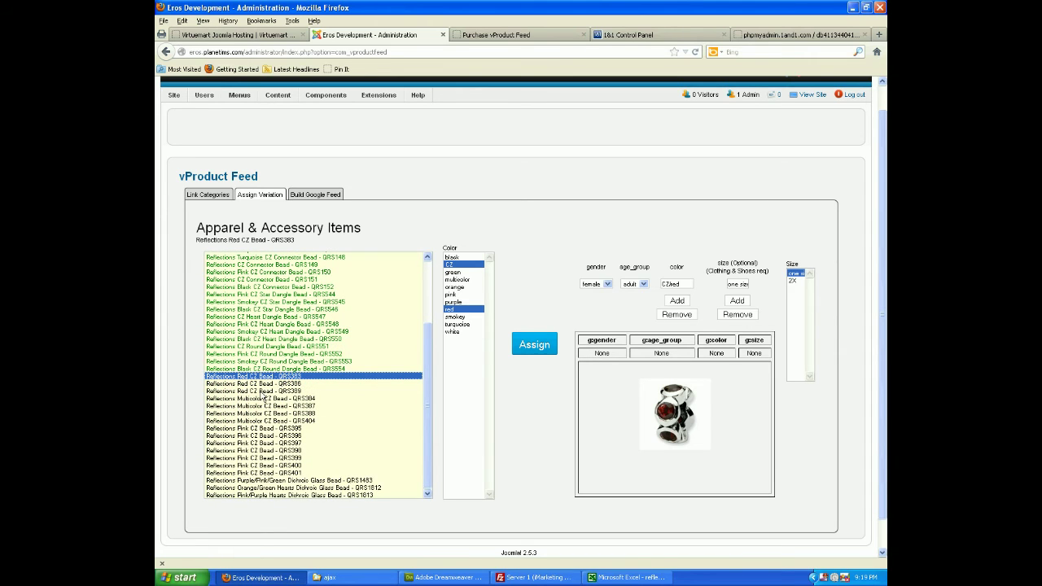
left_click(263, 393, "shift")
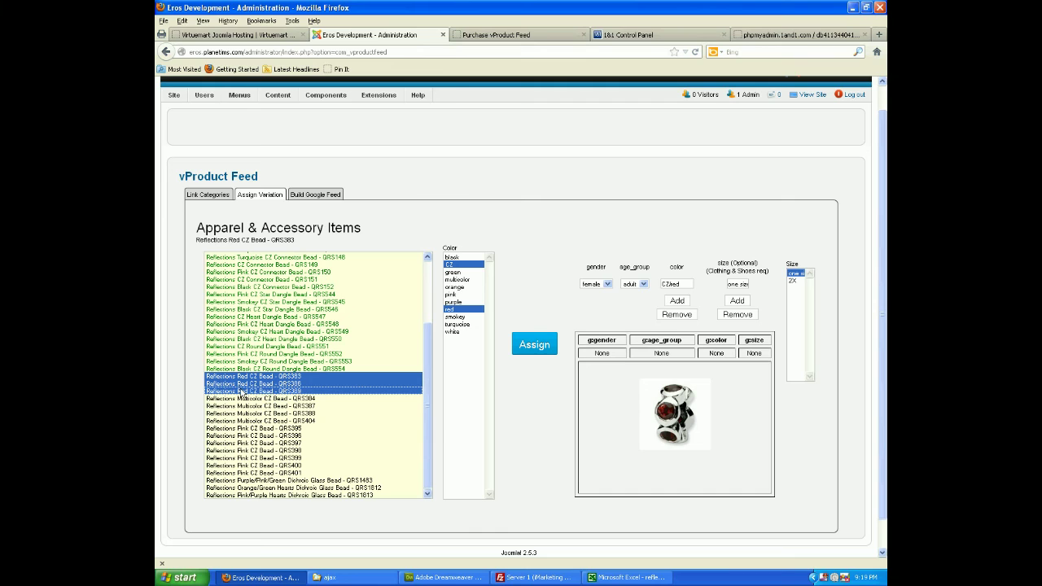
left_click(535, 352)
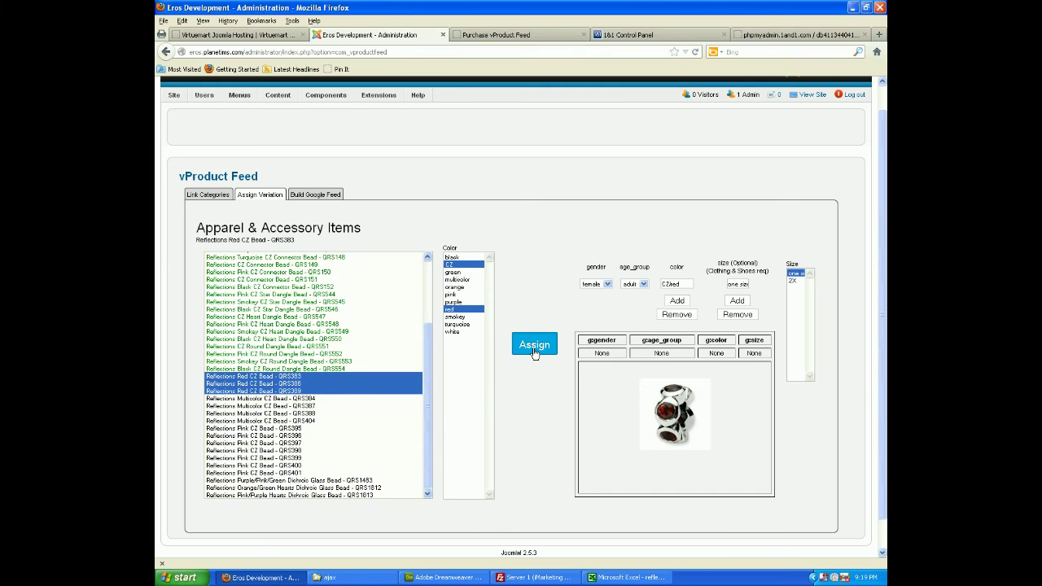
left_click(263, 399)
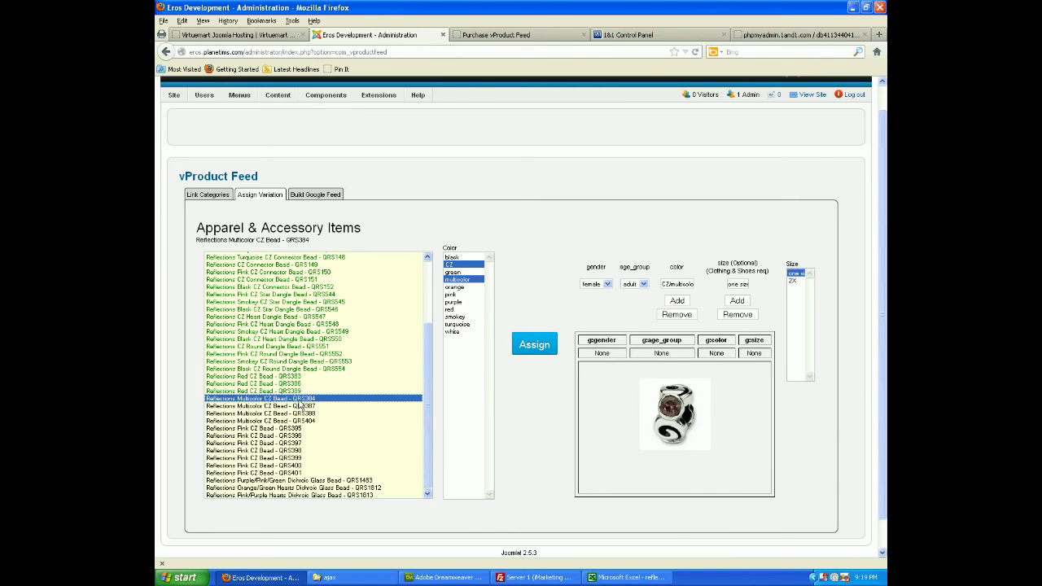
left_click(254, 423, "shift")
left_click(534, 349)
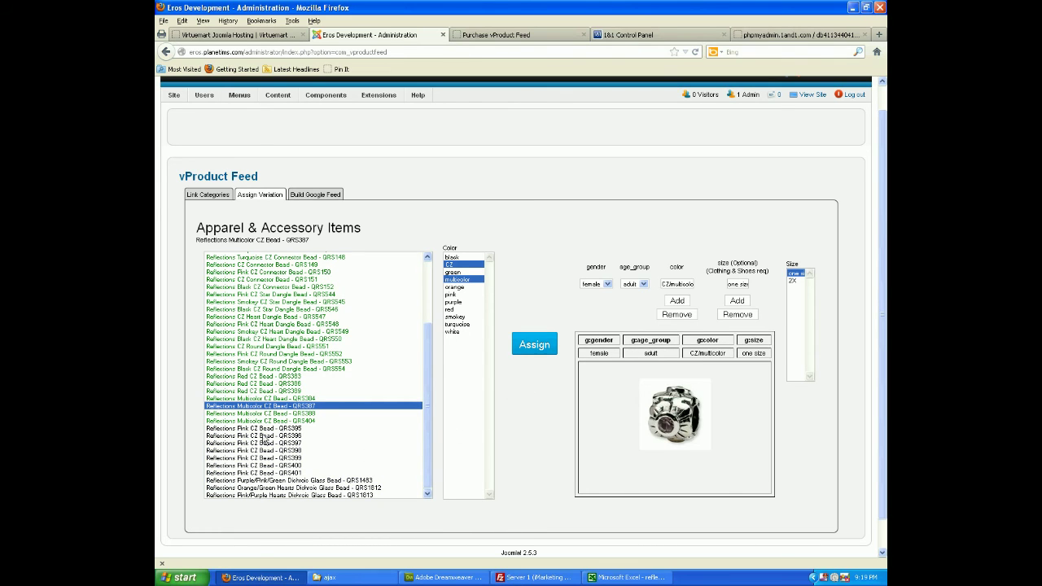
- Assign colours to the Pink CZ Beads and the dichroic glass beads (green/pink/purple, green/orange)
left_click(261, 430)
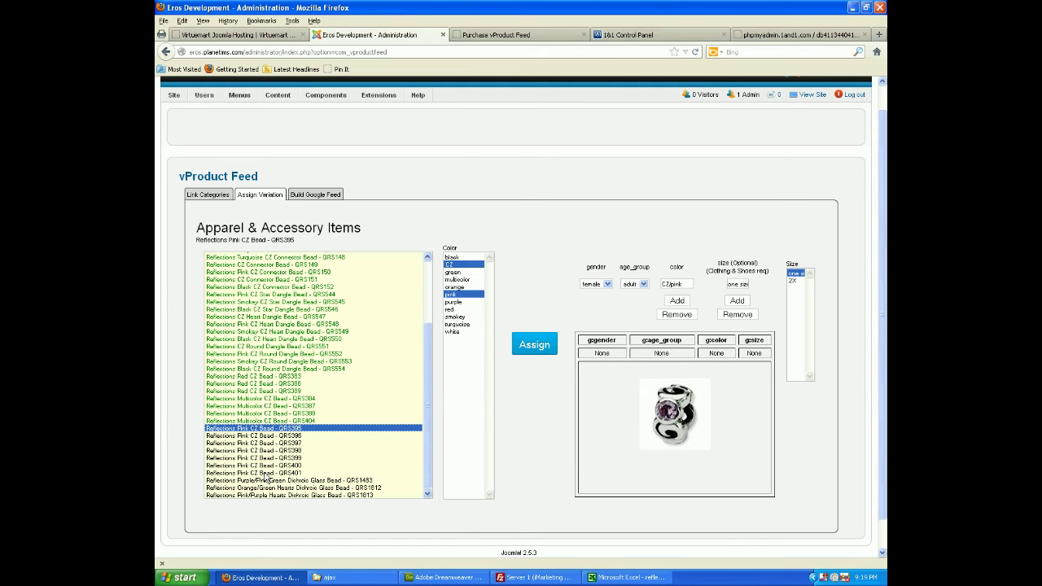
left_click(267, 474, "shift")
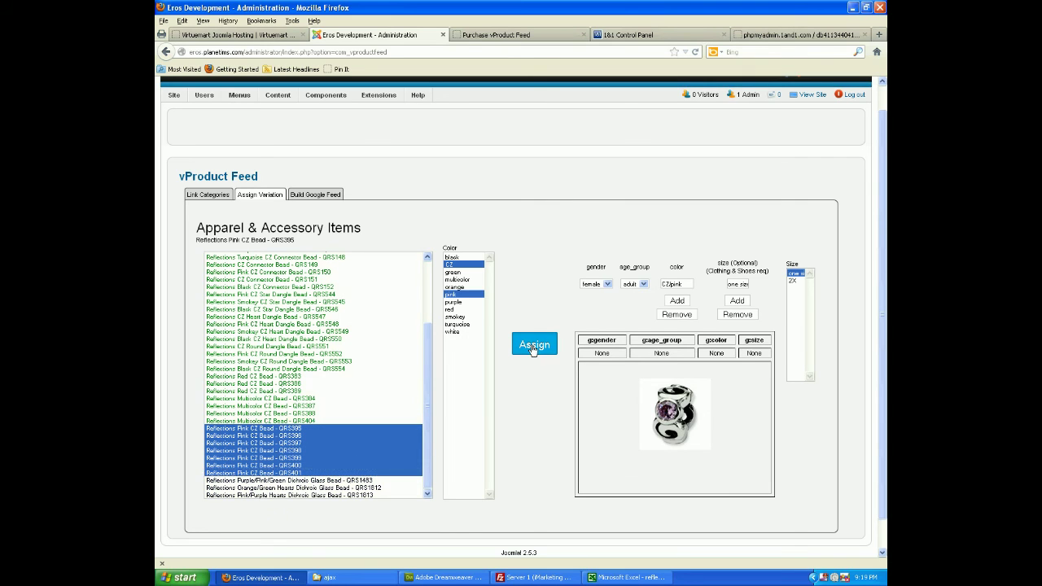
left_click(348, 481)
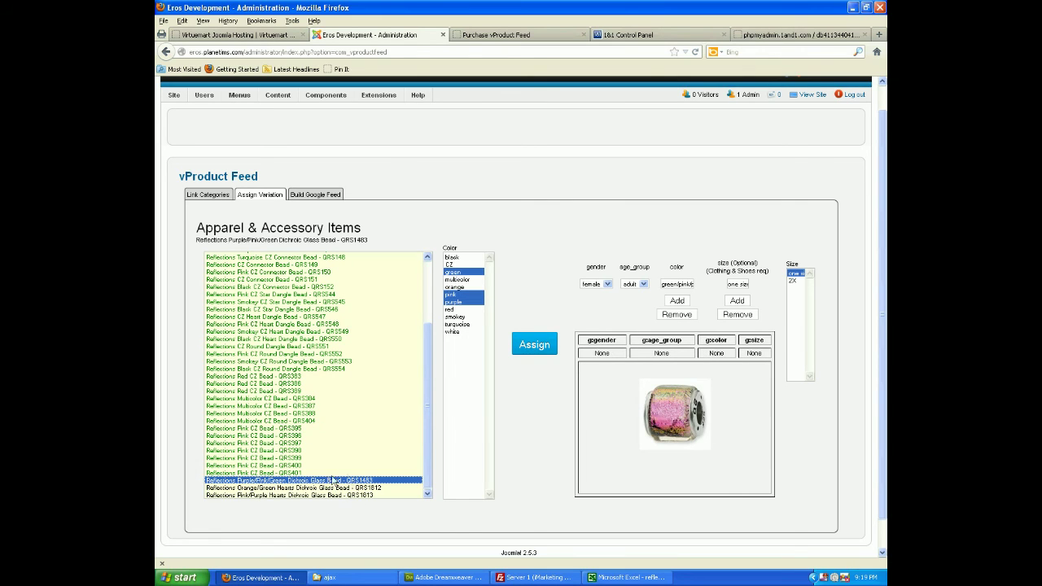
left_click(535, 346)
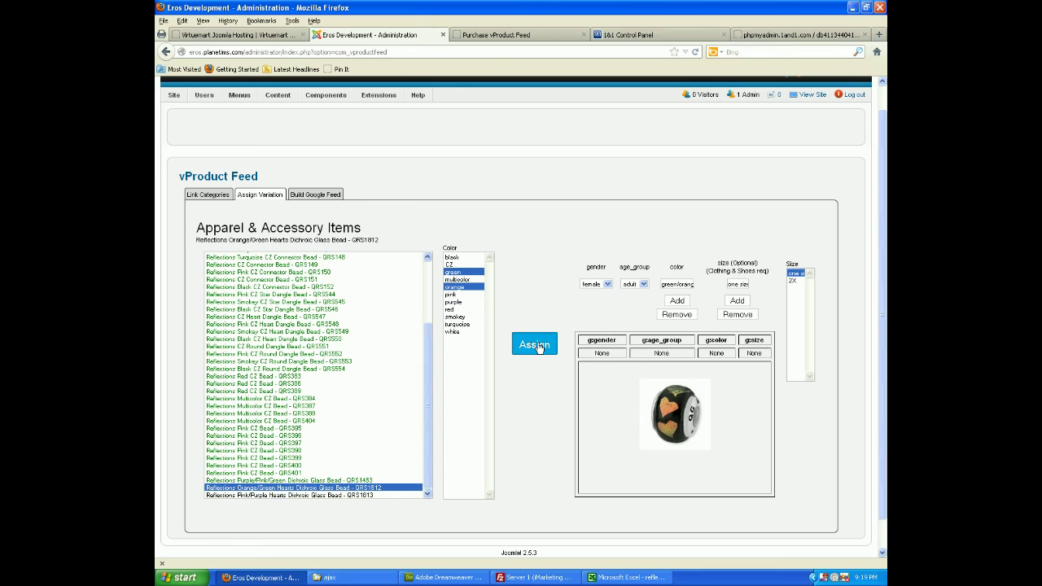
left_click(535, 345)
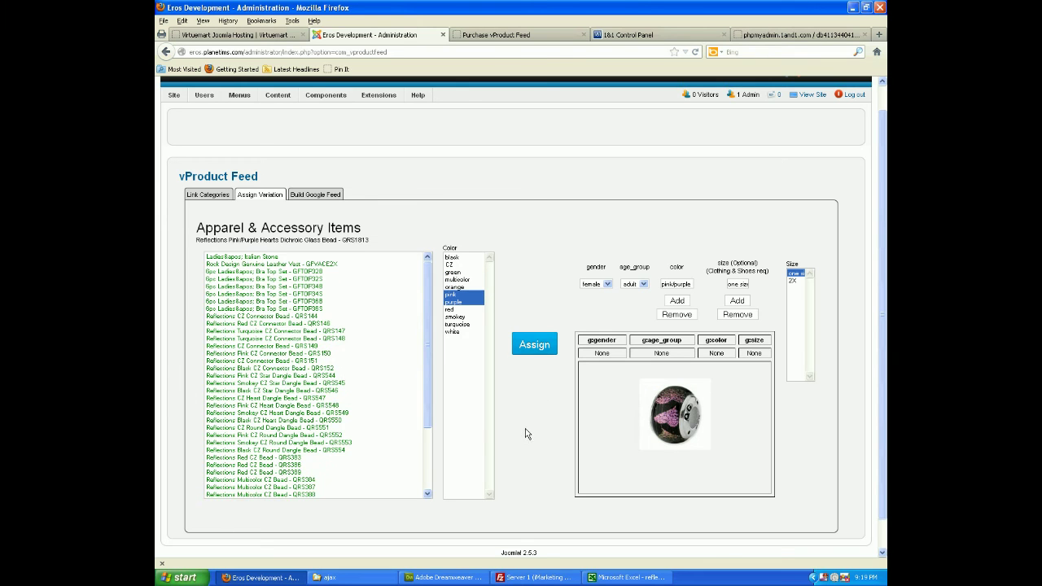
left_click(428, 383)
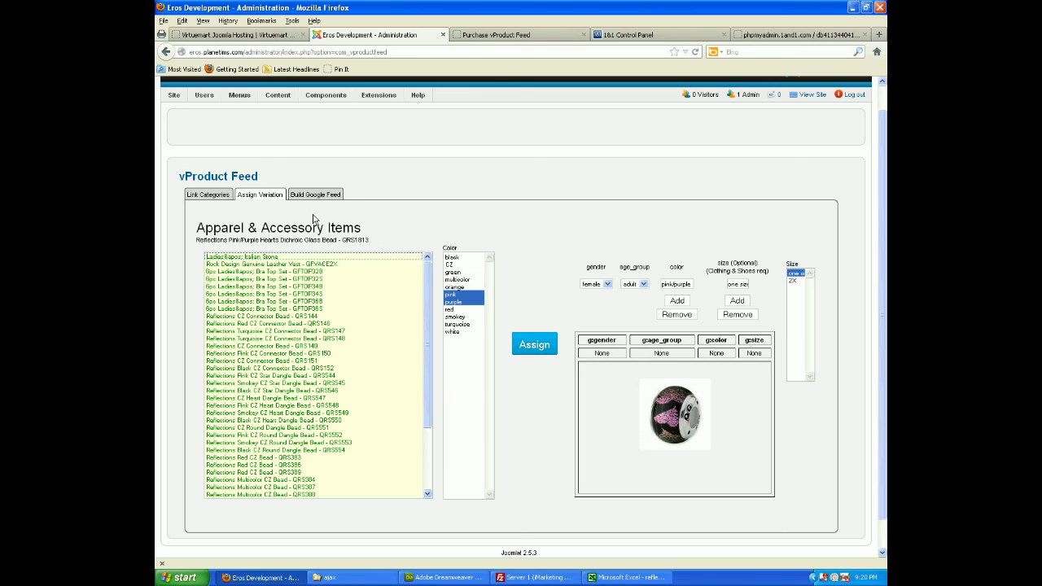
- Switch to the Build Google Feed page, with inventory tracking No and Free Shipping
left_click(308, 193)
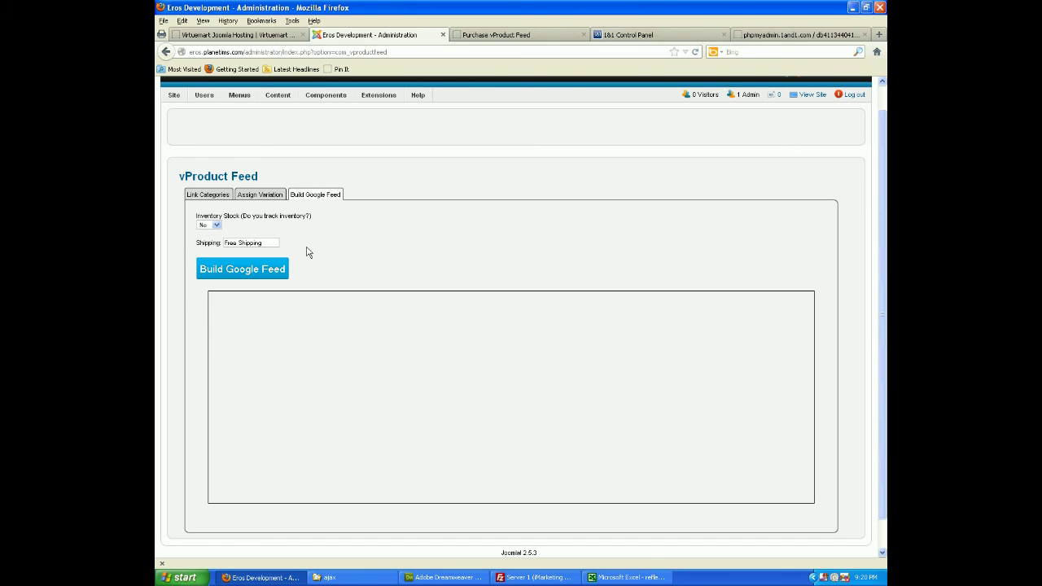
- Build the Google product feed and let its bead listings, like Red CZ Bead, load
left_click(242, 271)
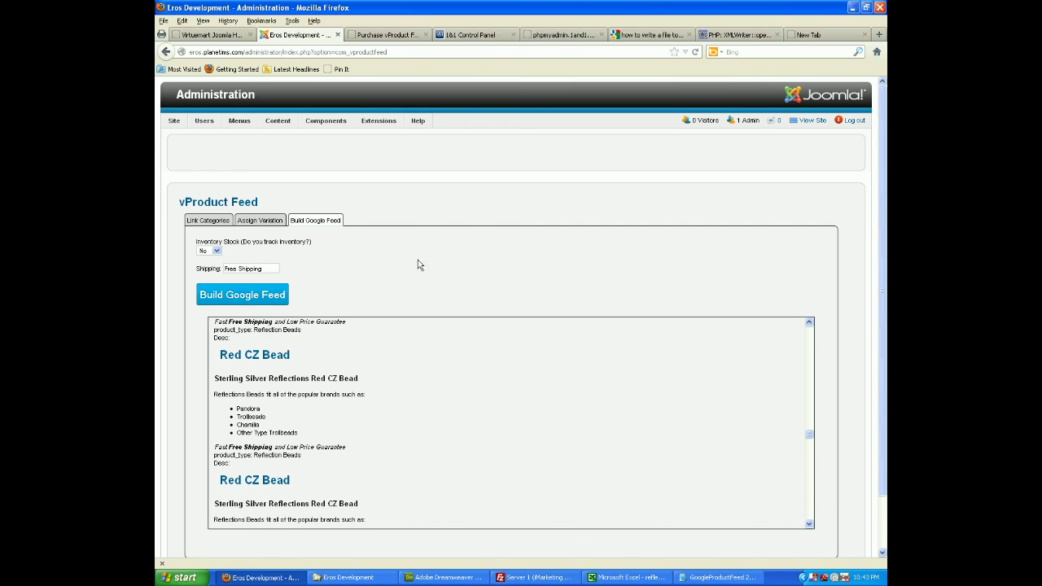
- Open the Visual Google Feed page on virtuemartjoomla.com and scroll to the vProduct Feed download
left_click(232, 36)
mouse_move(391, 113)
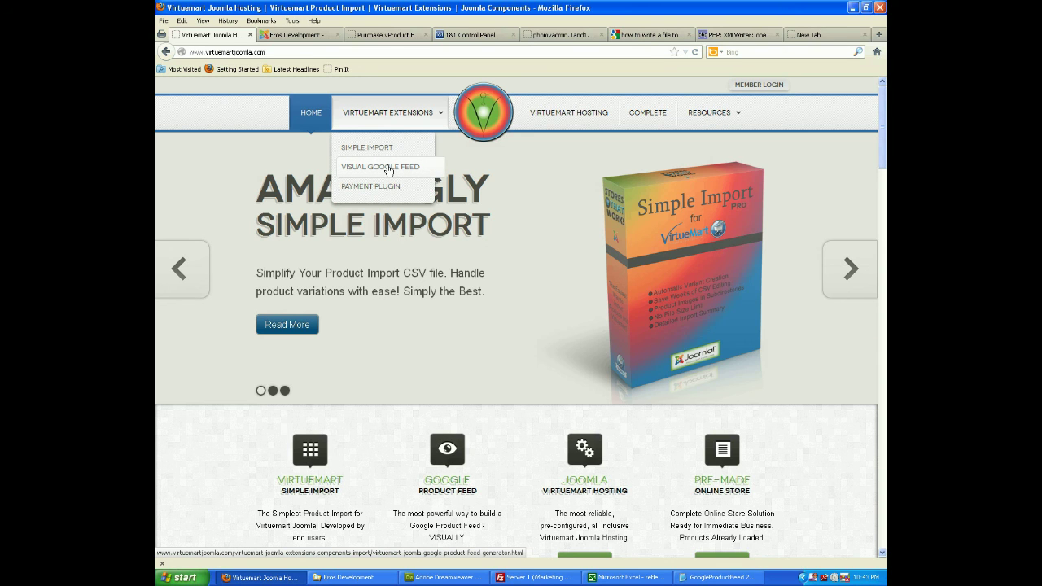
left_click(382, 170)
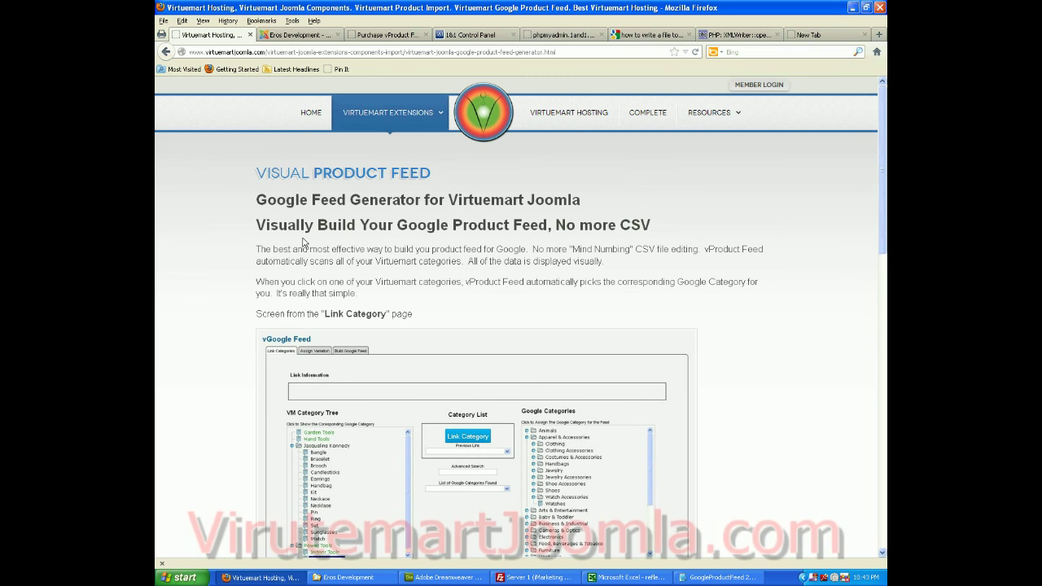
scroll(303, 241, "down", 1)
scroll(366, 249, "down", 6)
scroll(429, 258, "down", 7)
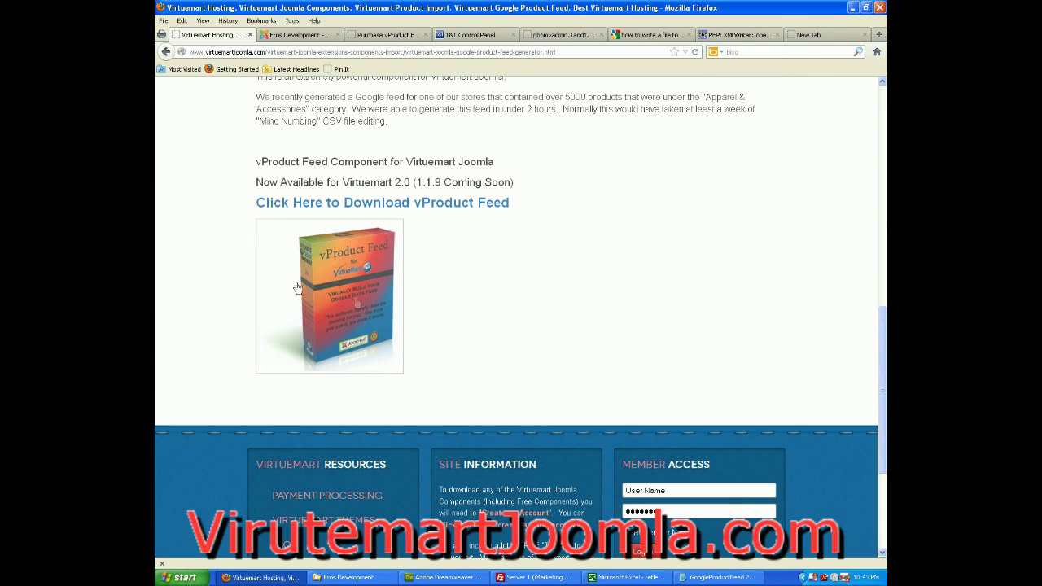